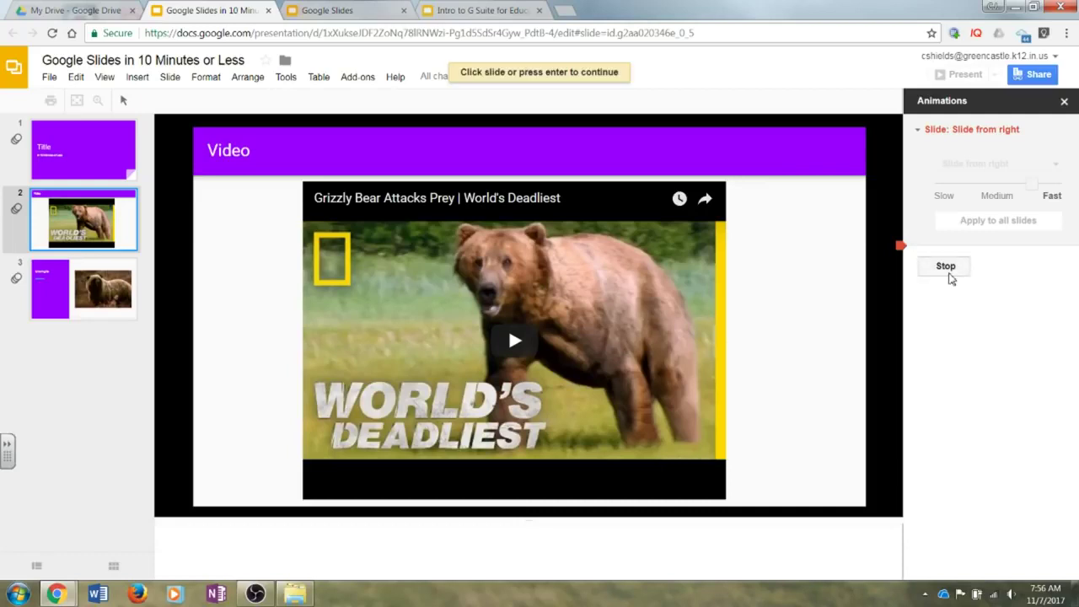
Stop the running preview and add a Fade in, On click animation to the bear picture on slide 3.
{"action": "left_click", "coordinate": [949, 271]}
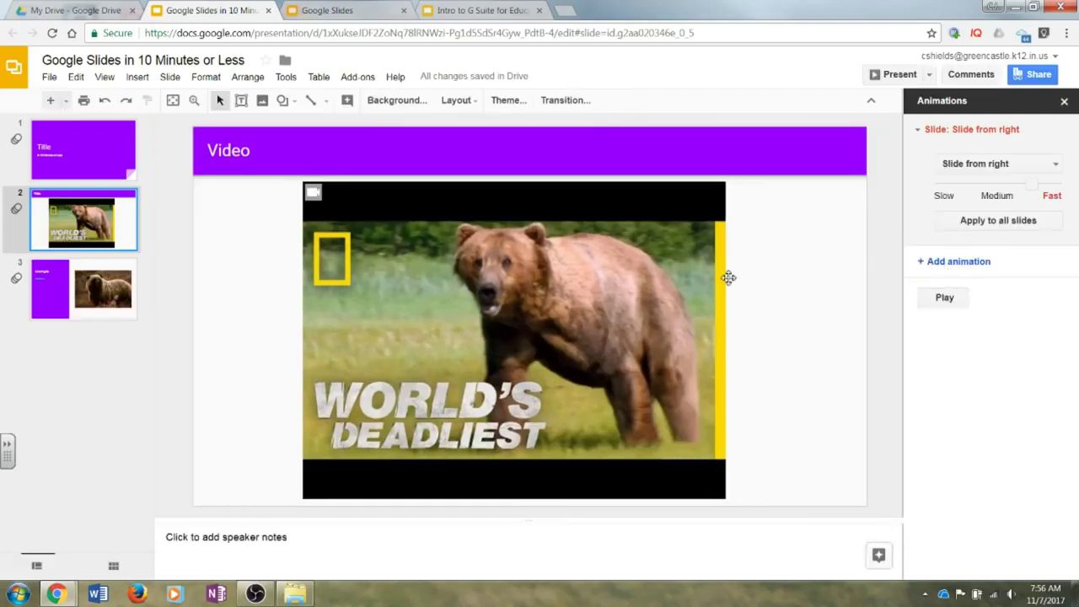
{"action": "left_click", "coordinate": [128, 284]}
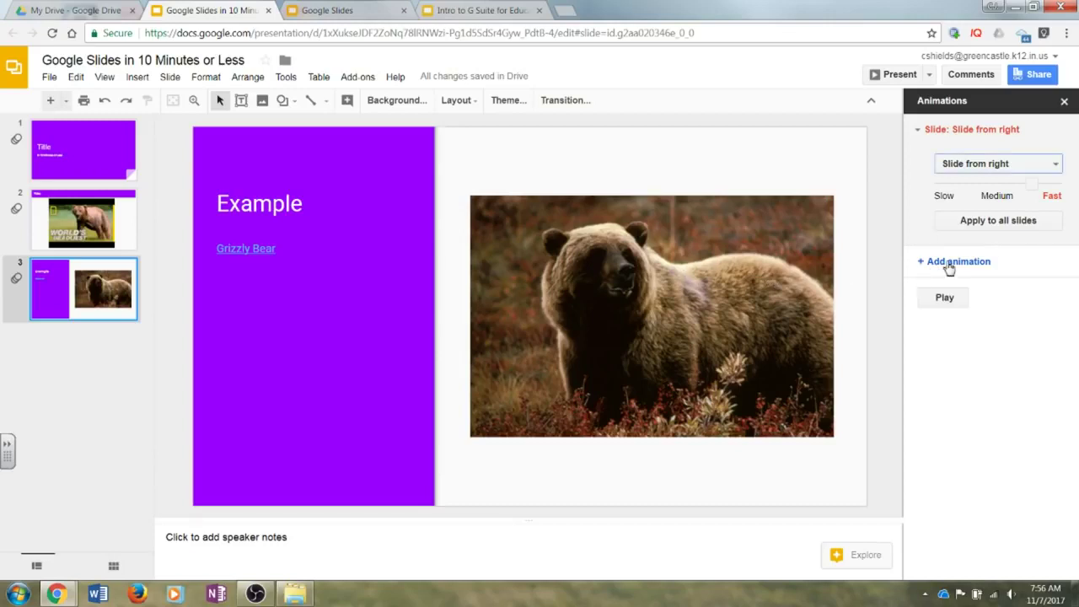
{"action": "left_click", "coordinate": [703, 306]}
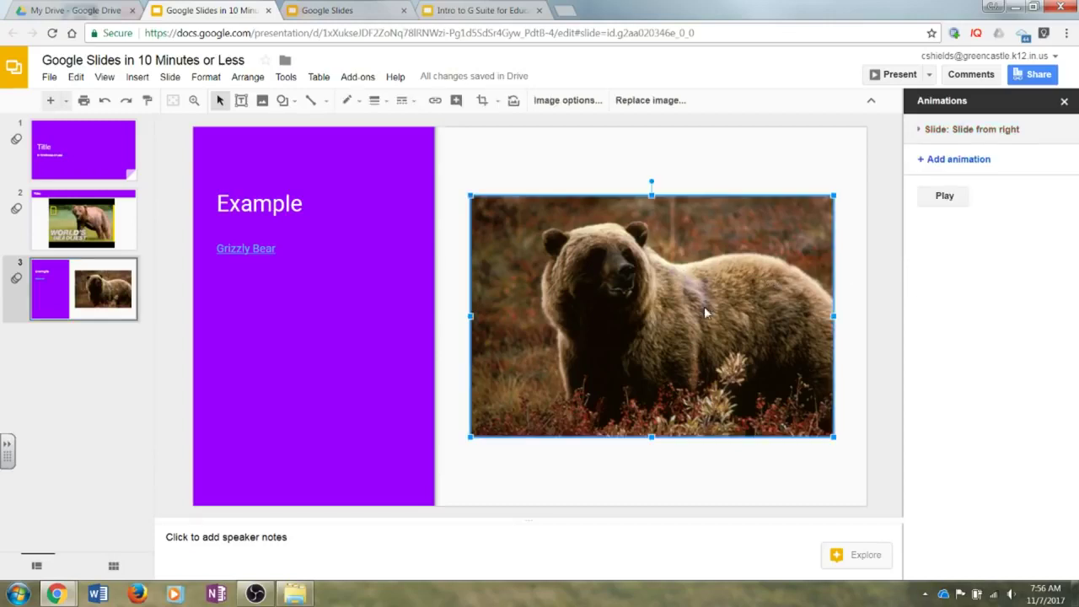
{"action": "left_click", "coordinate": [936, 158]}
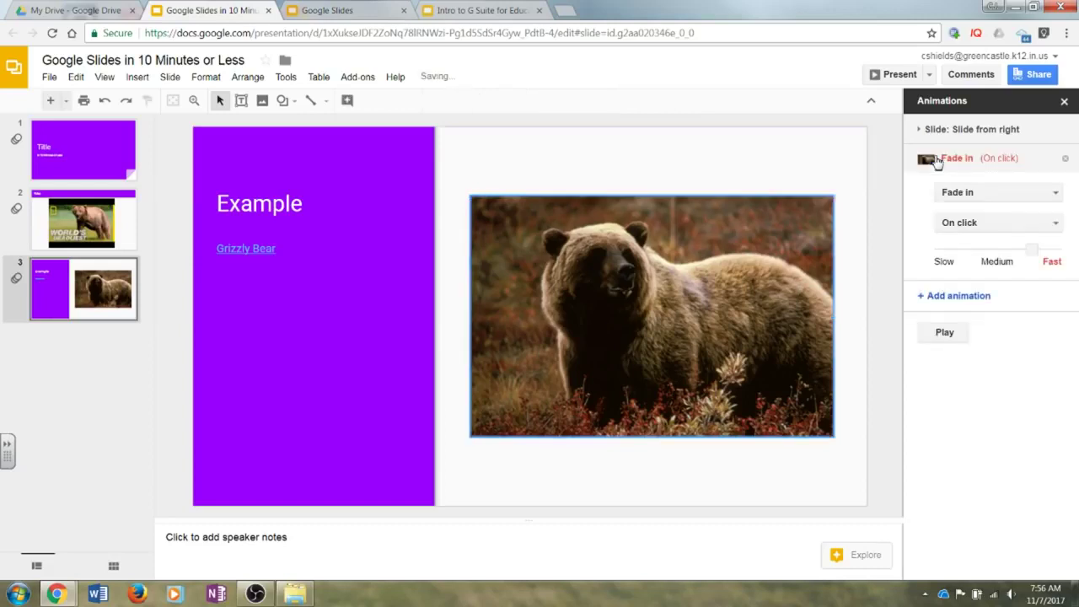
{"action": "left_click", "coordinate": [1057, 223]}
{"action": "left_click", "coordinate": [1057, 222]}
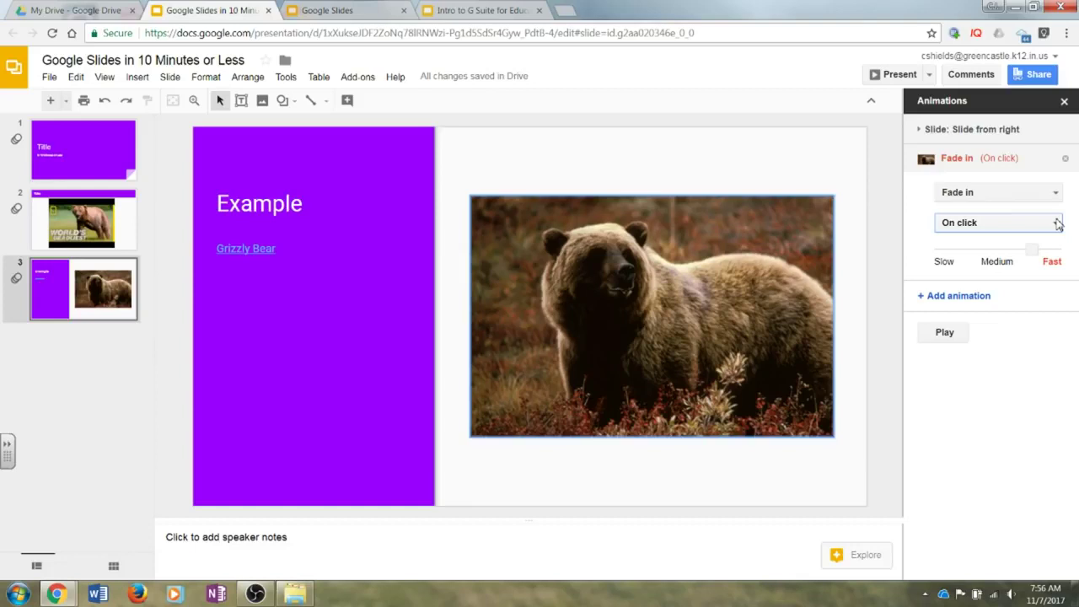
Preview the animation on slide 3, stop playback and close the animation settings.
{"action": "left_click", "coordinate": [948, 332]}
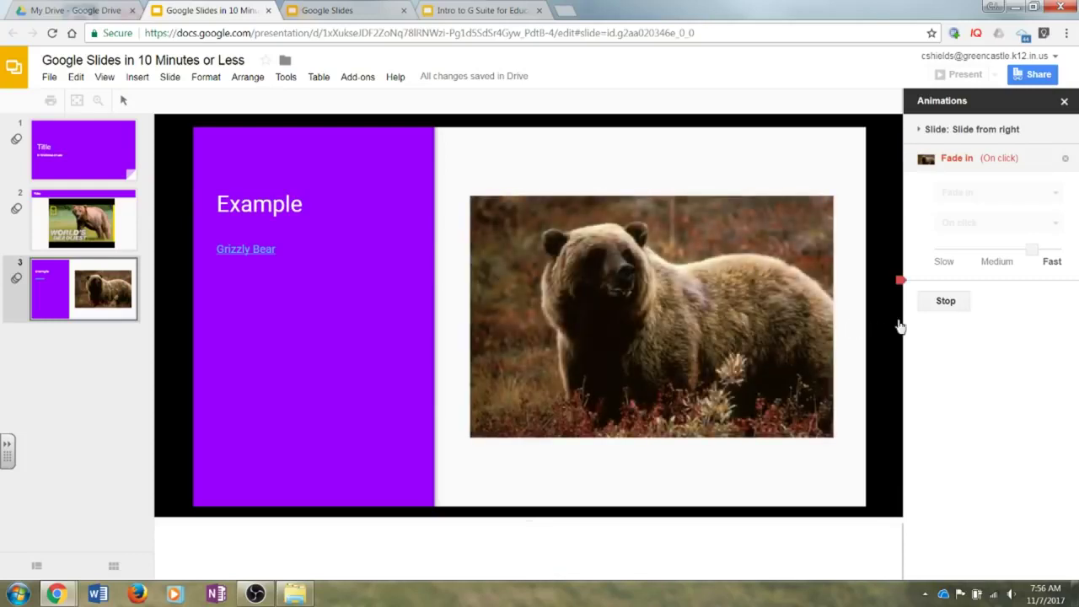
{"action": "left_click", "coordinate": [947, 310]}
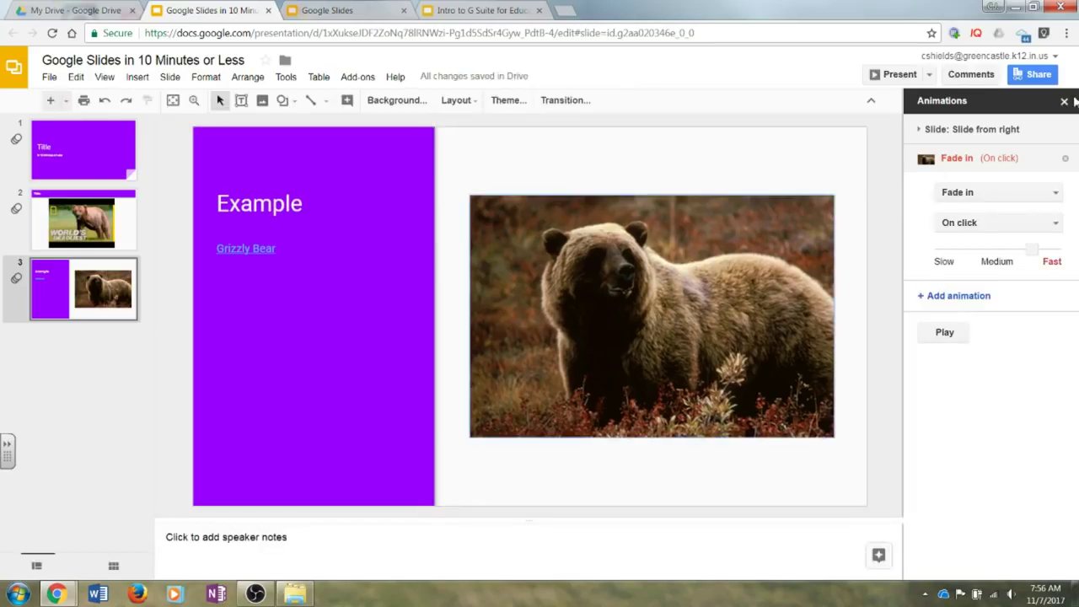
{"action": "left_click", "coordinate": [1063, 101]}
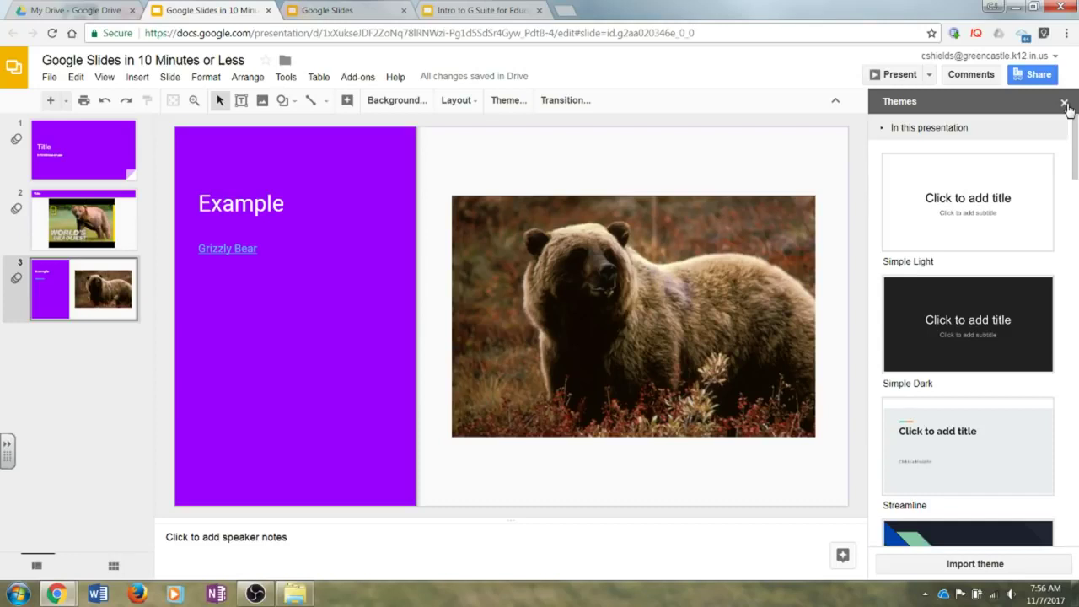
Switch to slide 2, the Video slide.
{"action": "right_click", "coordinate": [99, 220]}
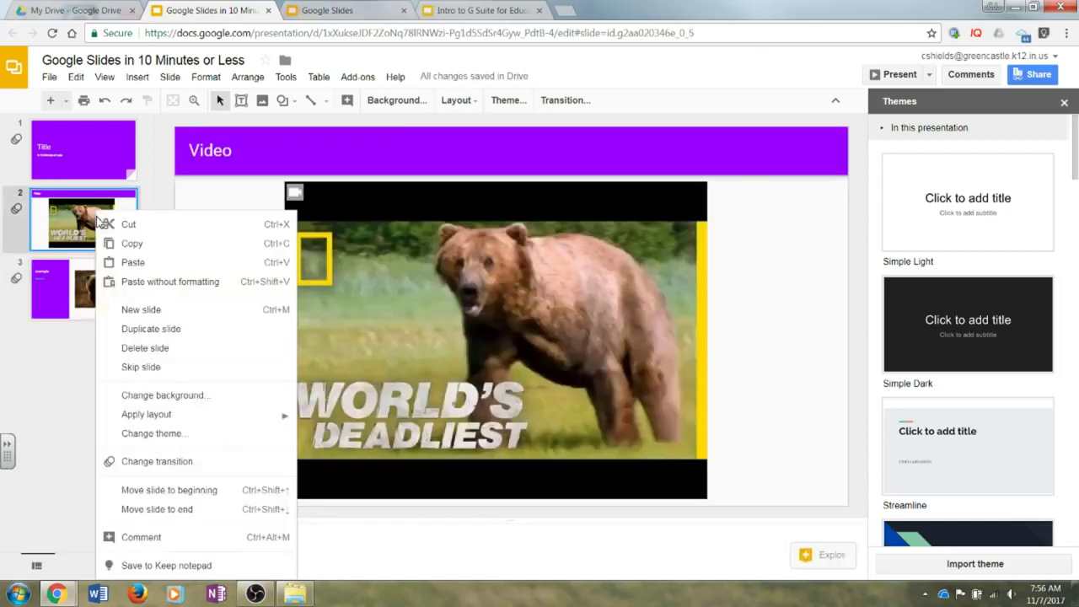
{"action": "left_click", "coordinate": [30, 413]}
{"action": "left_click", "coordinate": [71, 212]}
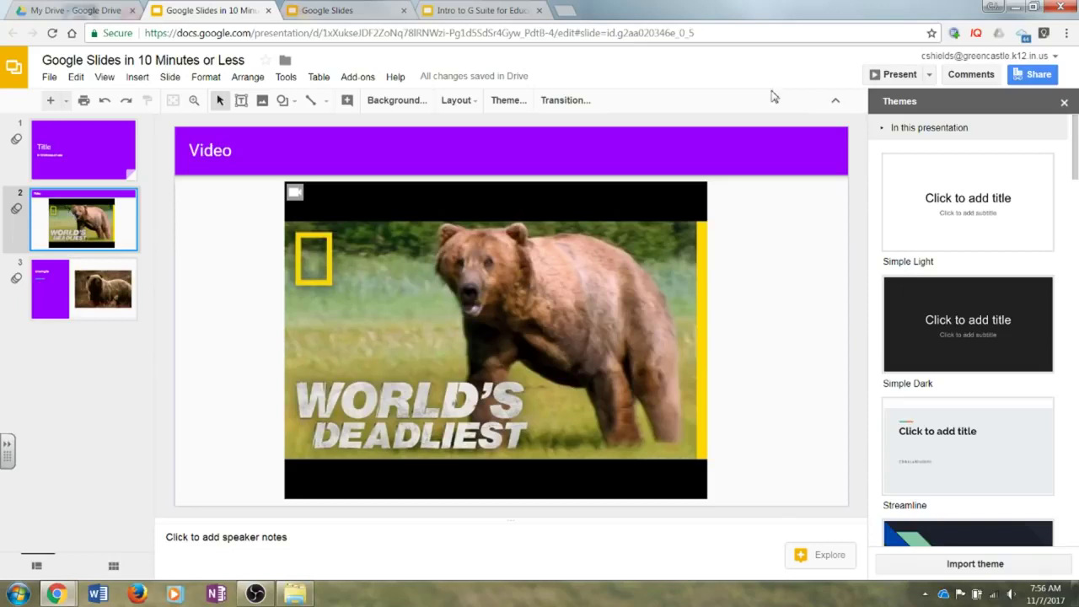
Open the presentation's sharing settings, check the permission levels available for invited people, and close them without inviting anyone.
{"action": "left_click", "coordinate": [1031, 75]}
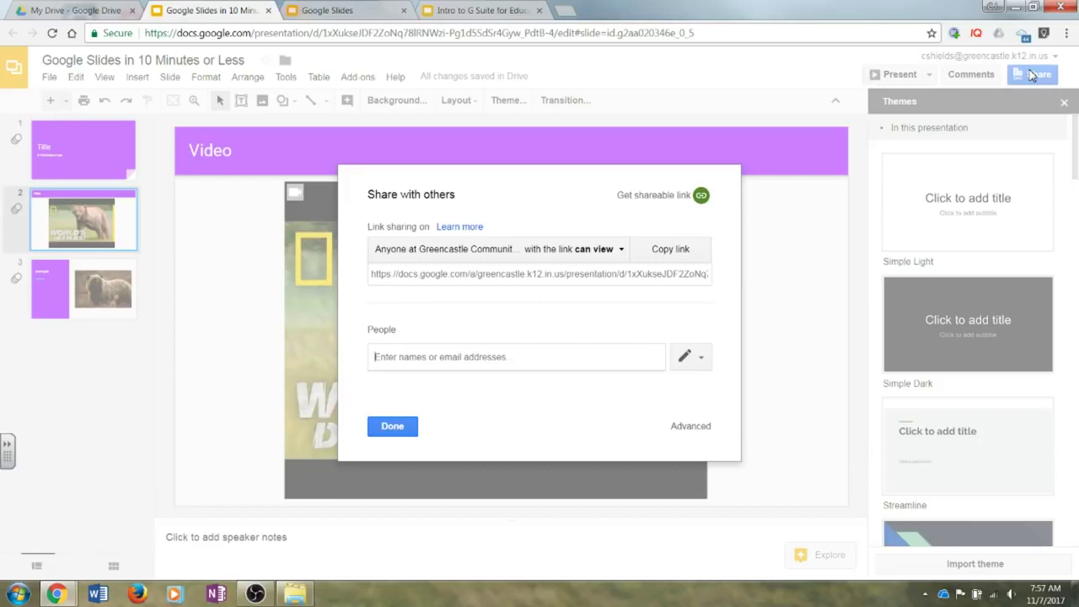
{"action": "left_click", "coordinate": [701, 358]}
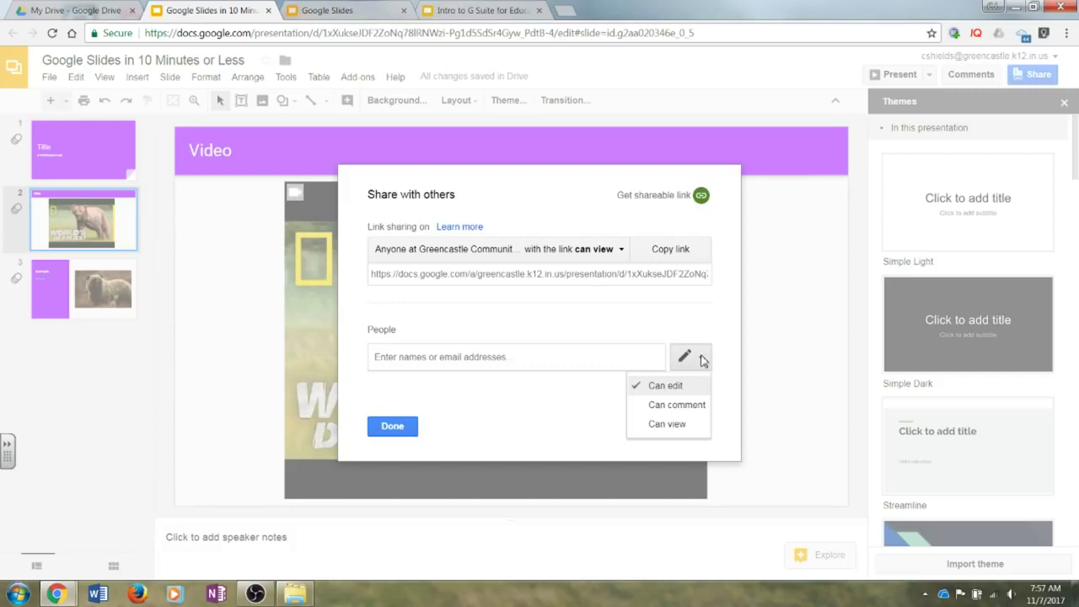
{"action": "left_click", "coordinate": [398, 431]}
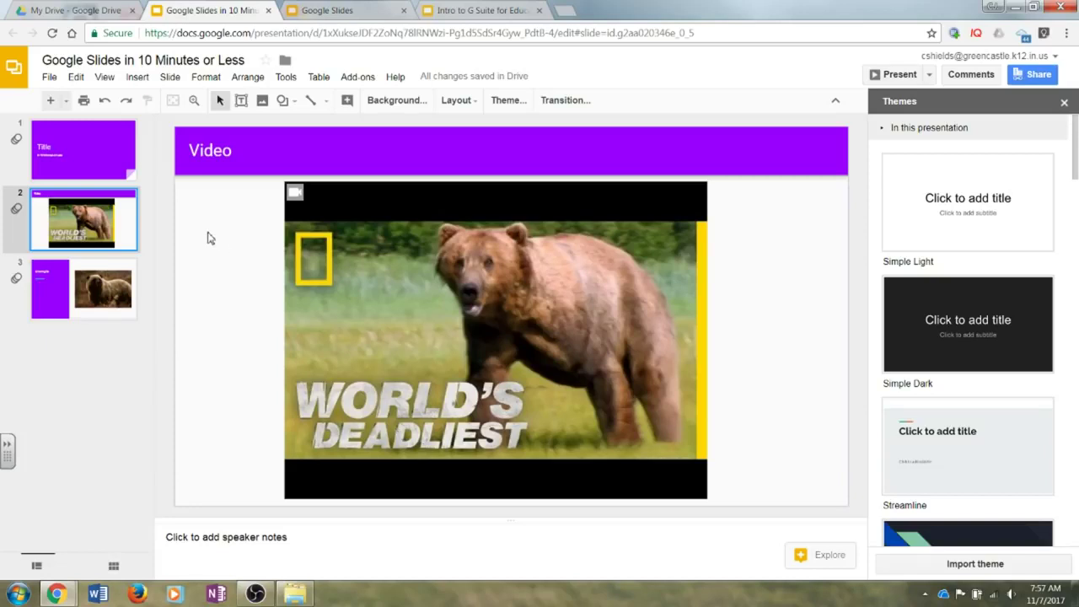
Post the comment "Let's double check the authenticity of this video." on the Video slide.
{"action": "left_click", "coordinate": [138, 78]}
{"action": "mouse_move", "coordinate": [153, 168]}
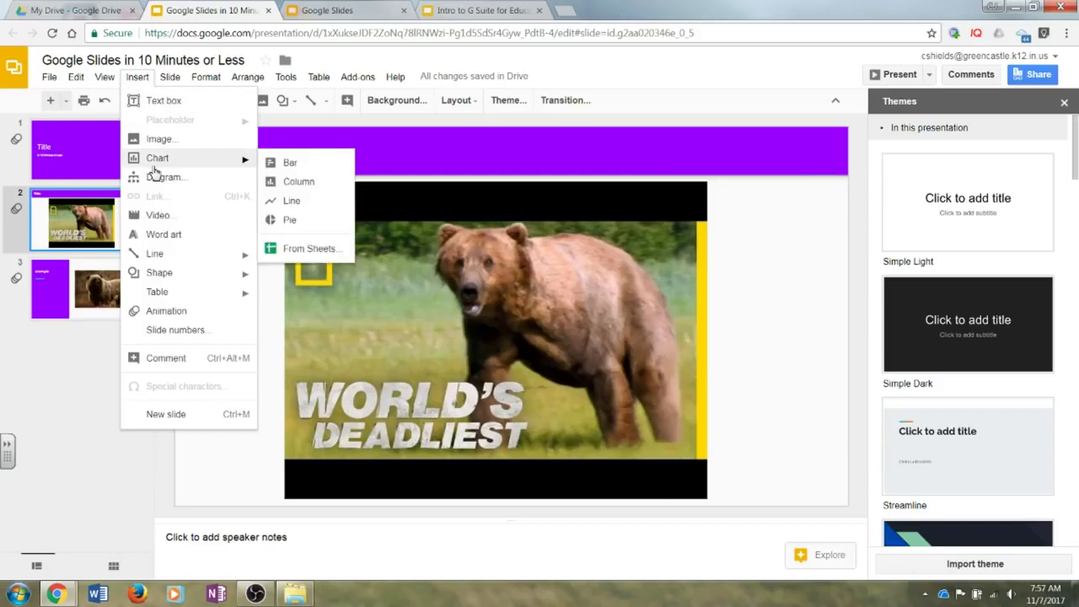
{"action": "left_click", "coordinate": [192, 363]}
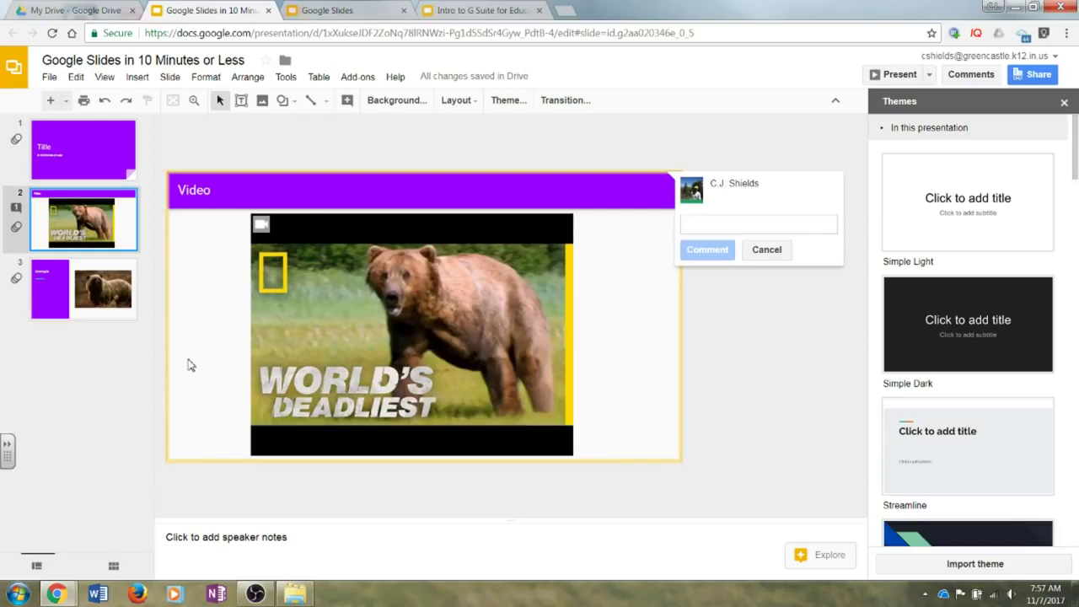
{"action": "type", "text": "L"}
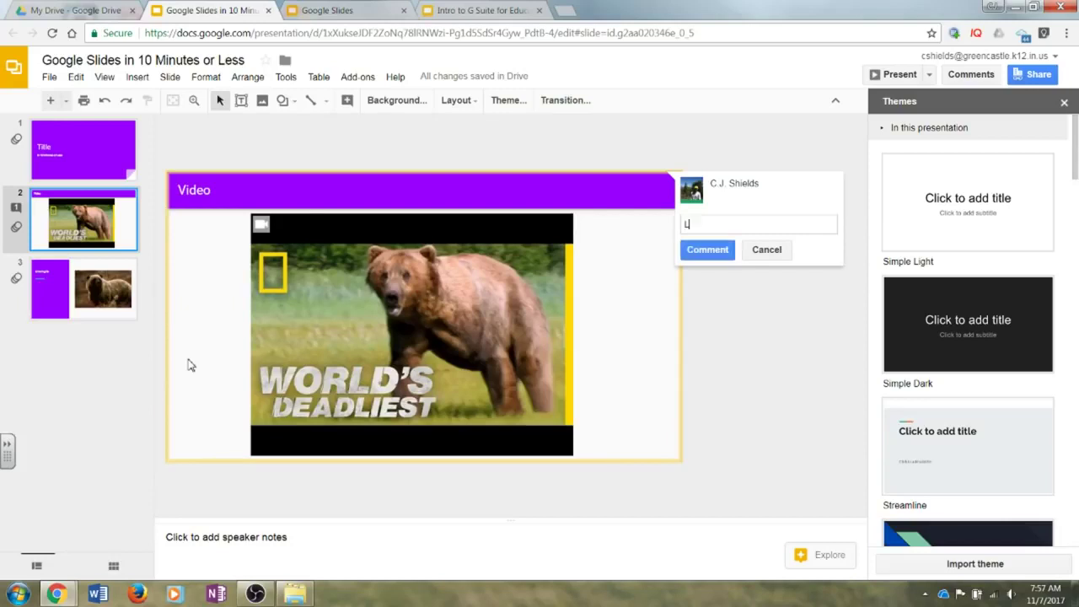
{"action": "type", "text": "et's double check the authe"}
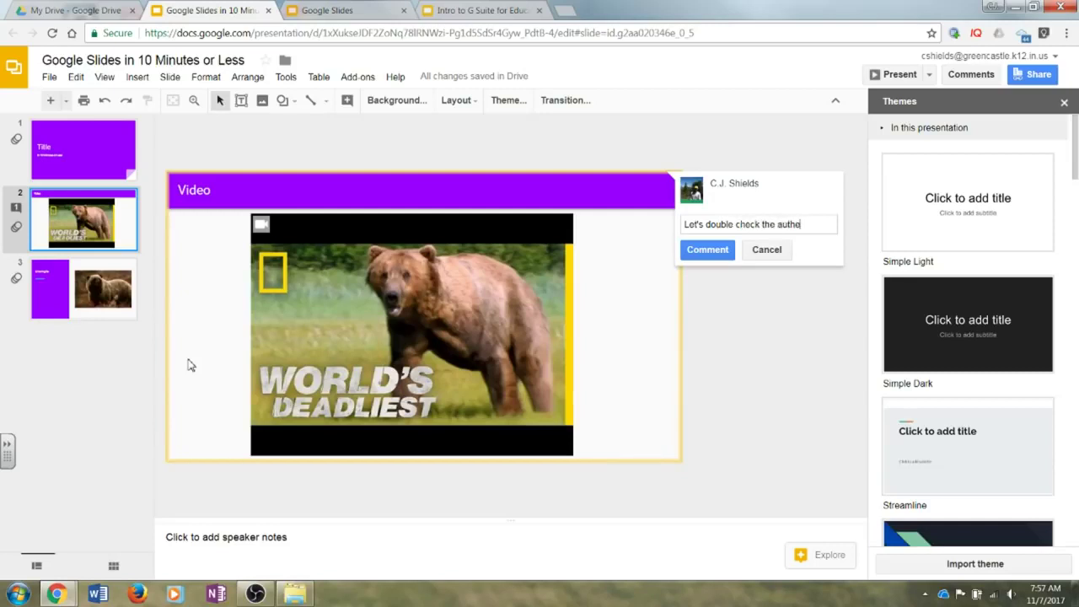
{"action": "type", "text": "nticity of this "}
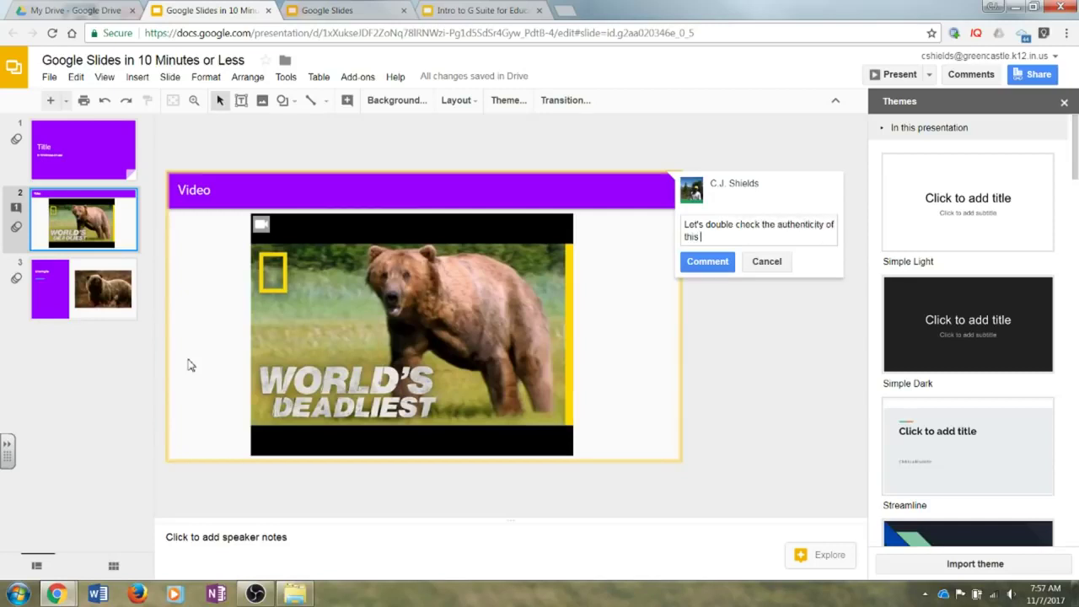
{"action": "type", "text": "video."}
{"action": "left_click", "coordinate": [707, 261]}
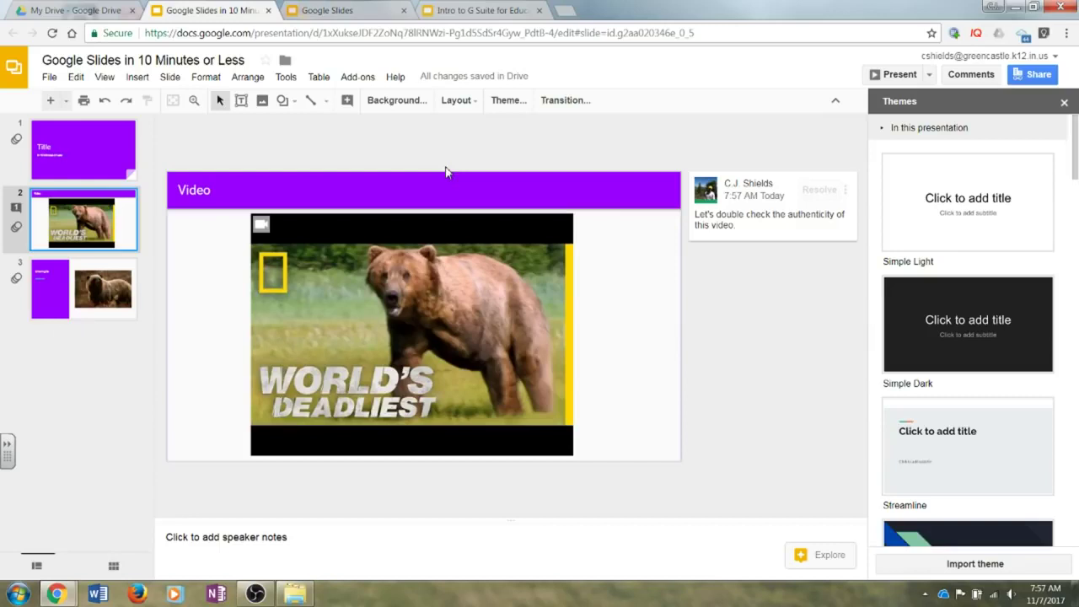
Start emailing the presentation's collaborators and close the sharing dialog without adding anyone.
{"action": "left_click", "coordinate": [59, 81]}
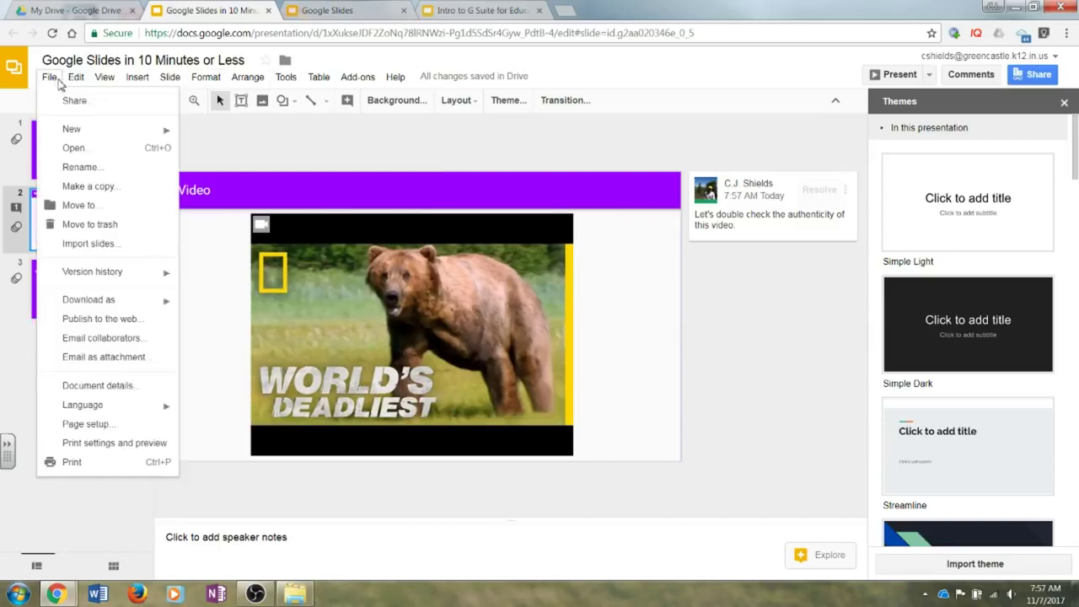
{"action": "left_click", "coordinate": [102, 338]}
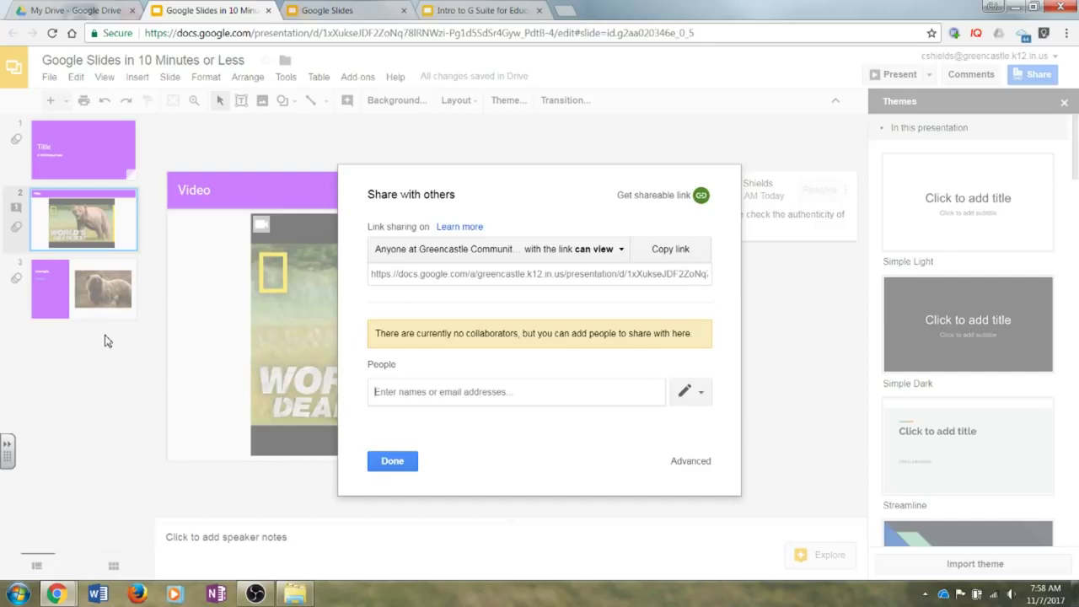
{"action": "left_click", "coordinate": [385, 463]}
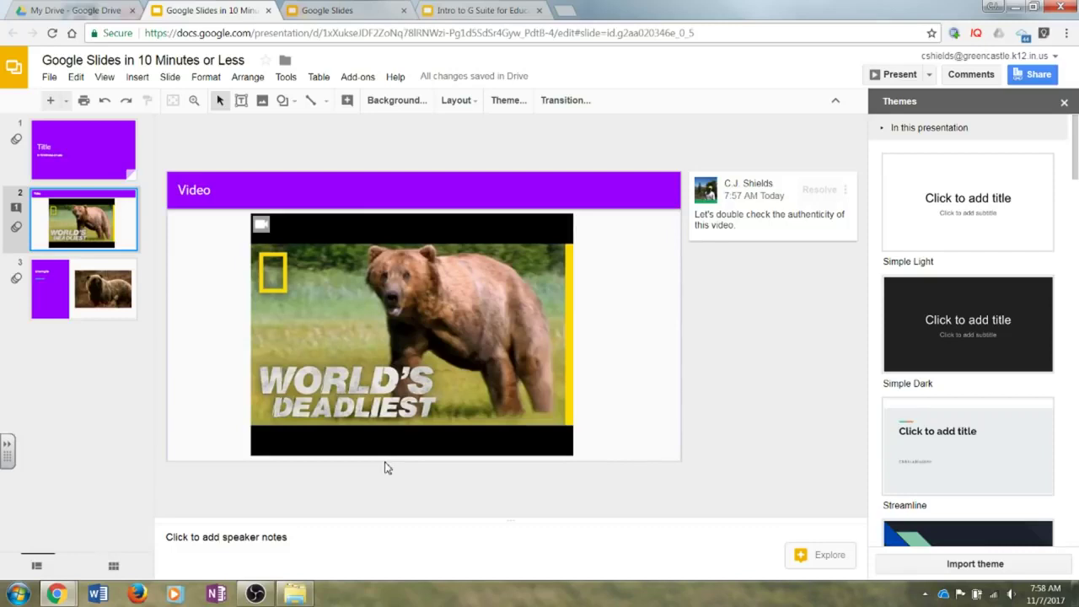
In the Intro to G Suite for Education presentation, view the September 29, 2016, 10:33 AM version from its history and return to editing.
{"action": "left_click", "coordinate": [468, 16]}
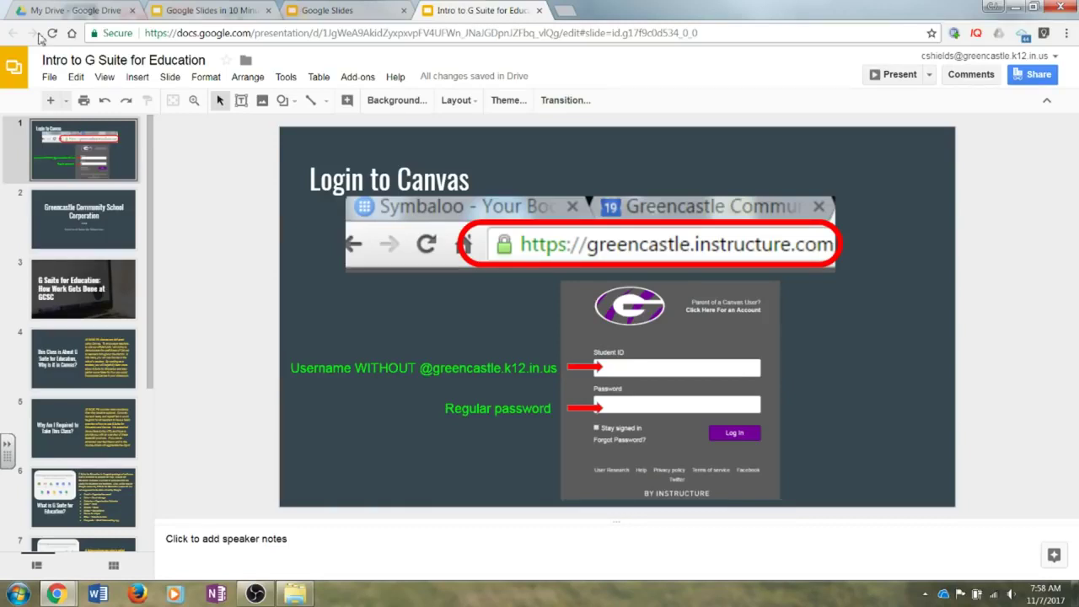
{"action": "left_click", "coordinate": [48, 78]}
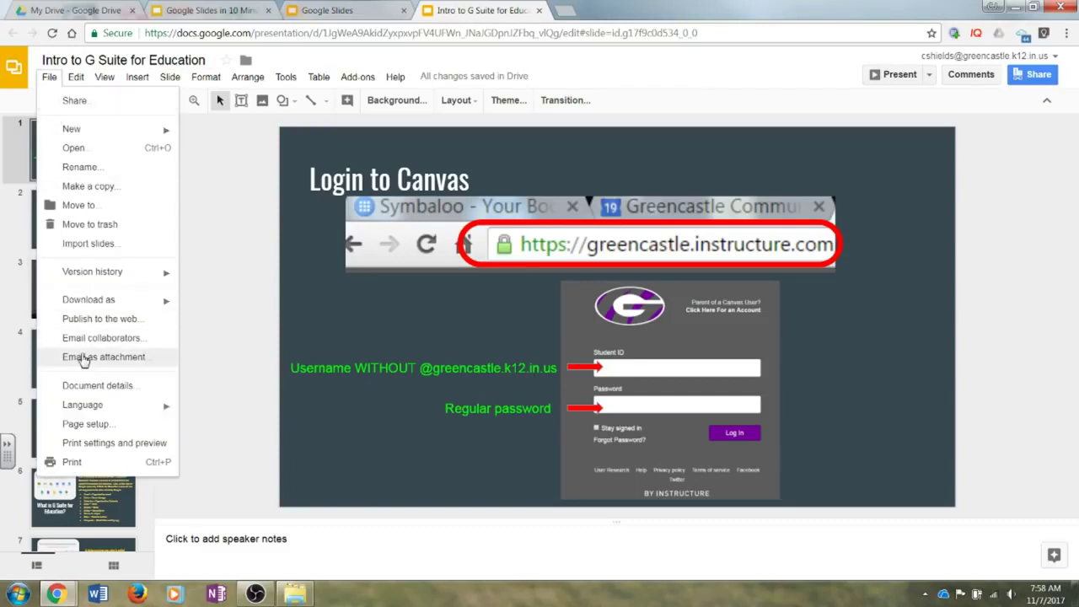
{"action": "mouse_move", "coordinate": [108, 273]}
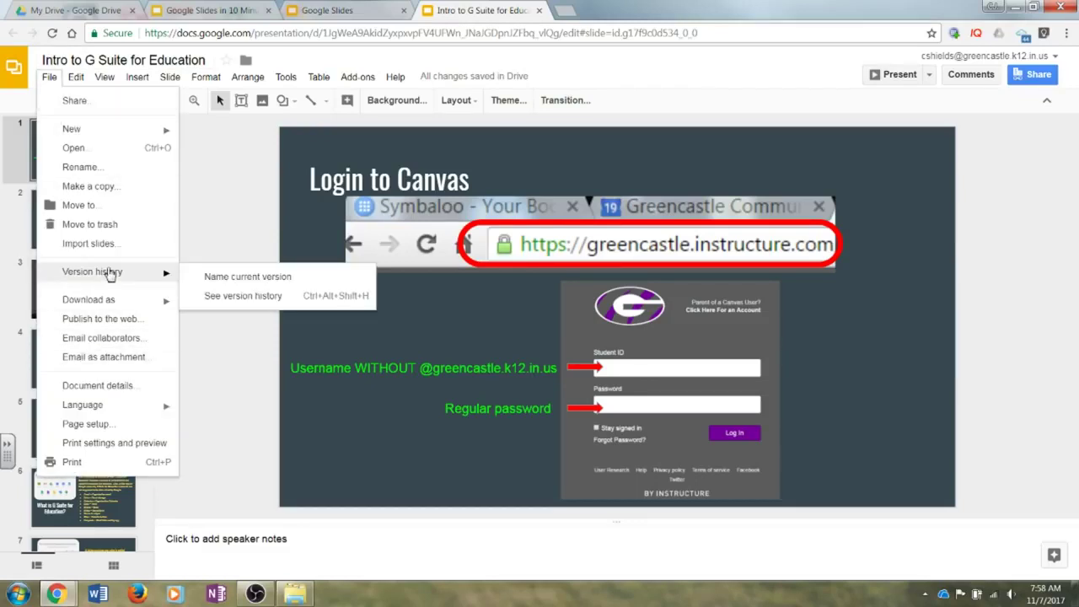
{"action": "left_click", "coordinate": [235, 296]}
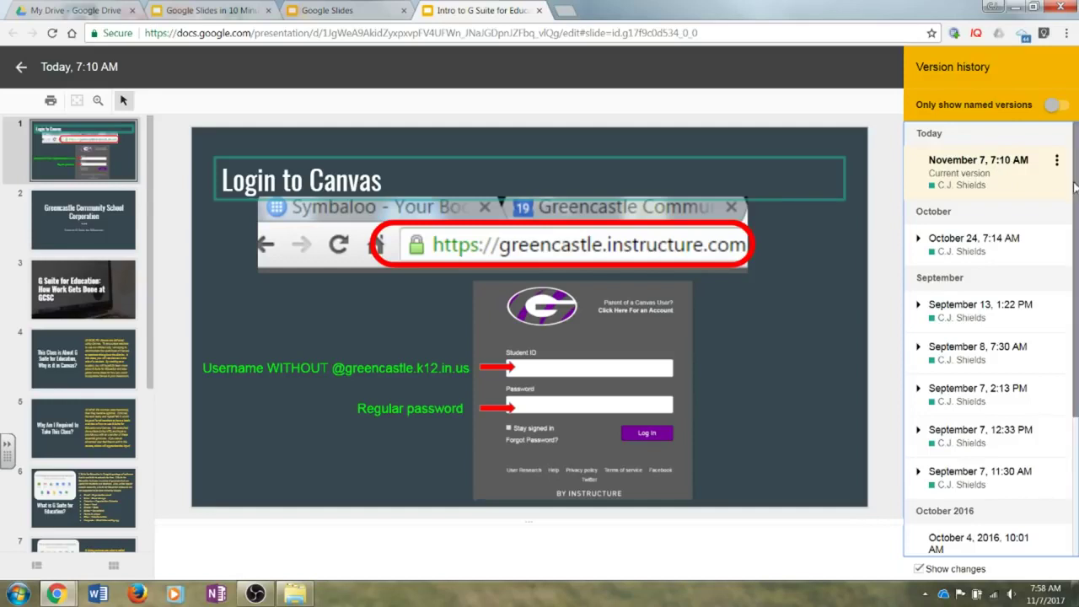
{"action": "scroll", "coordinate": [986, 337], "scroll_direction": "down", "scroll_amount": 3}
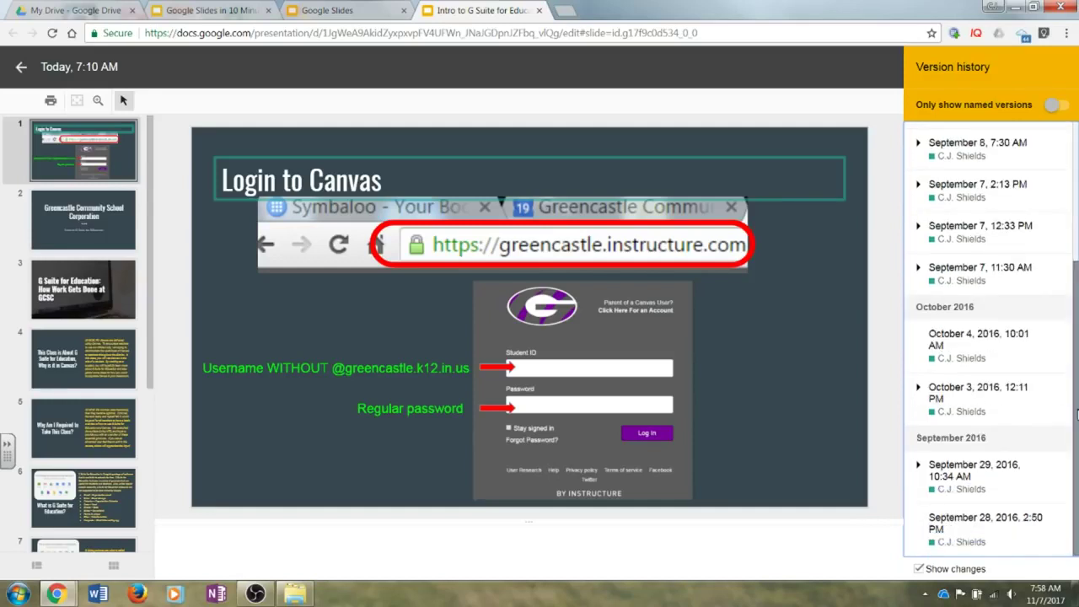
{"action": "left_click", "coordinate": [920, 468]}
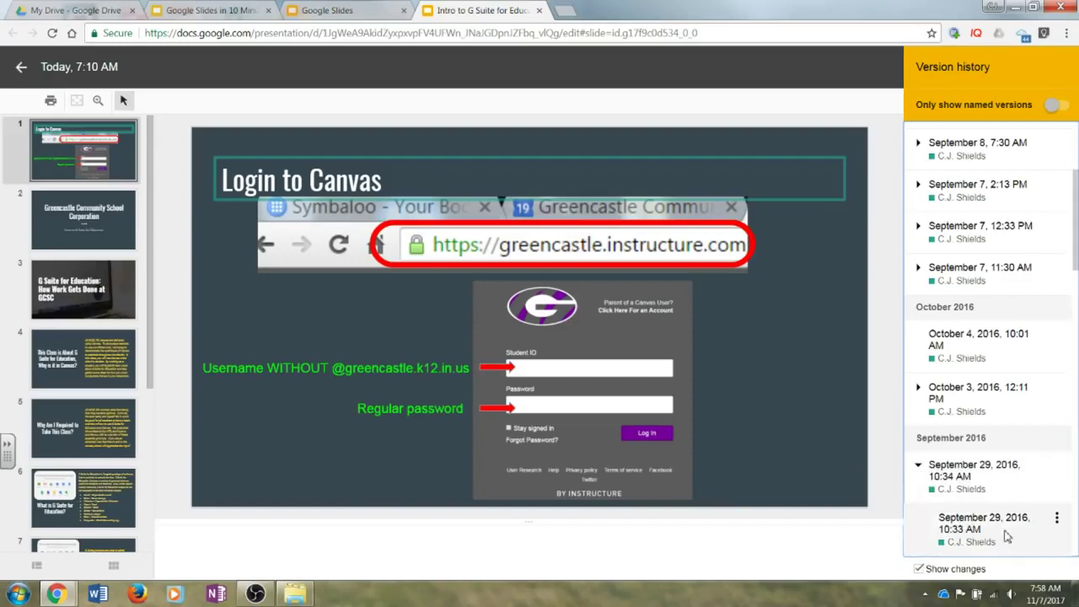
{"action": "left_click", "coordinate": [991, 528]}
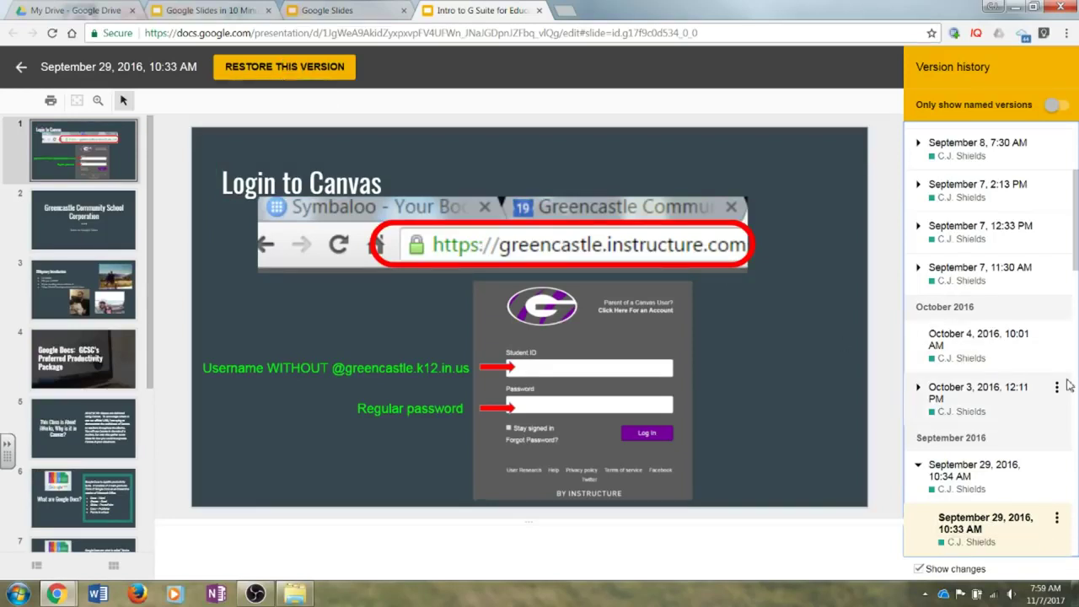
{"action": "left_click_drag", "start_coordinate": [1074, 258], "coordinate": [1075, 192]}
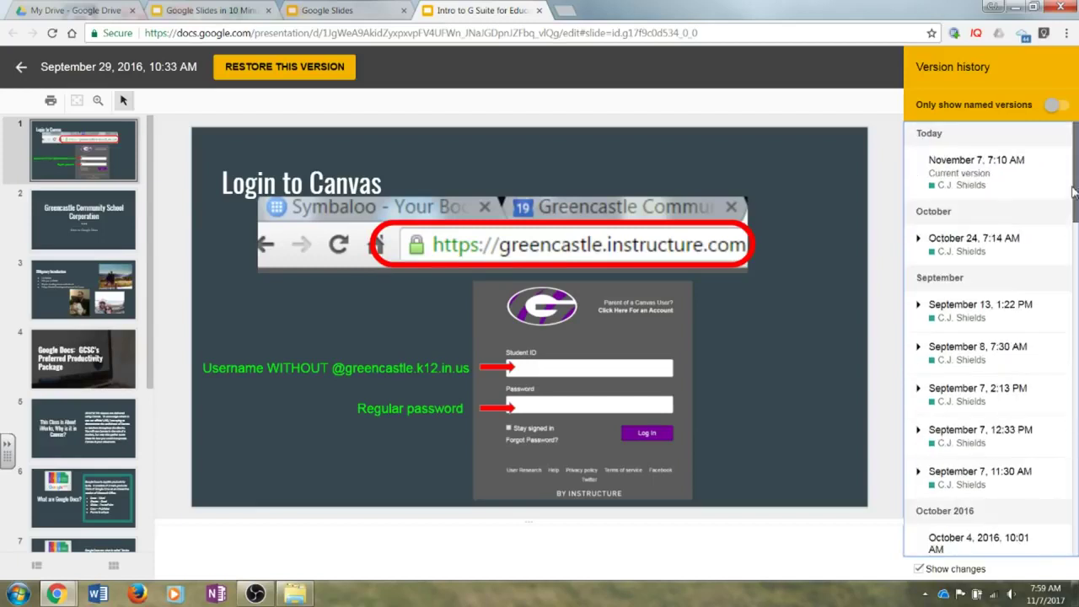
{"action": "left_click", "coordinate": [22, 70]}
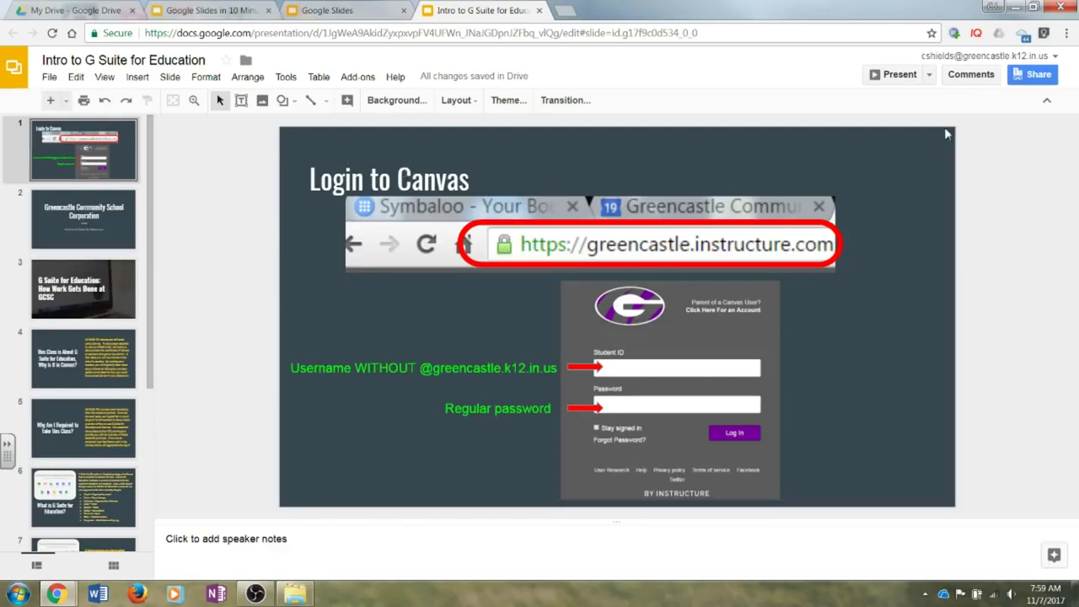
Open the form for emailing the presentation as a PDF attachment and cancel it.
{"action": "left_click", "coordinate": [49, 79]}
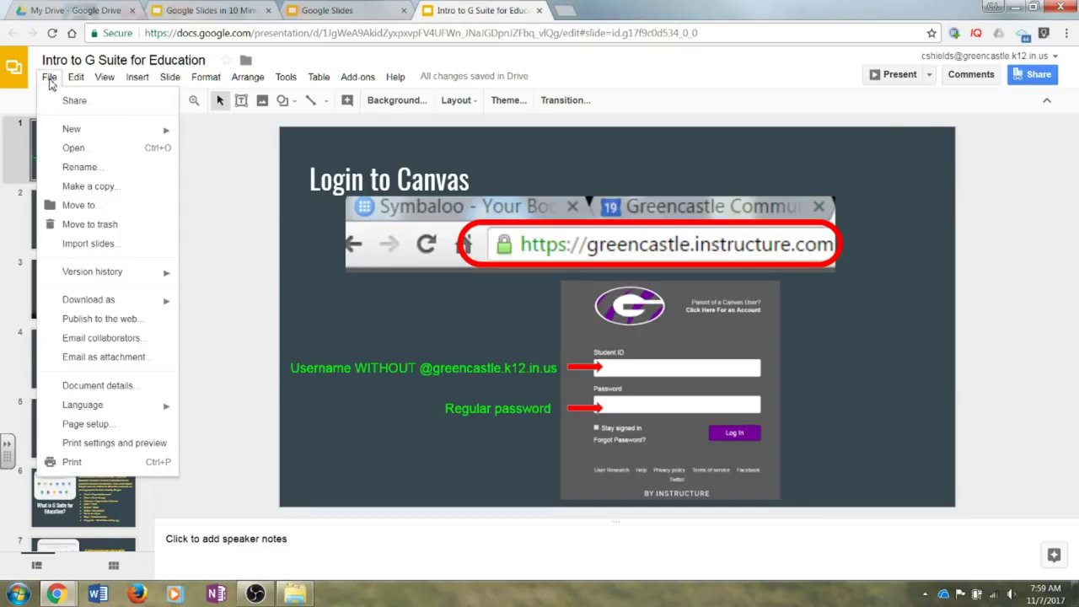
{"action": "left_click", "coordinate": [122, 357]}
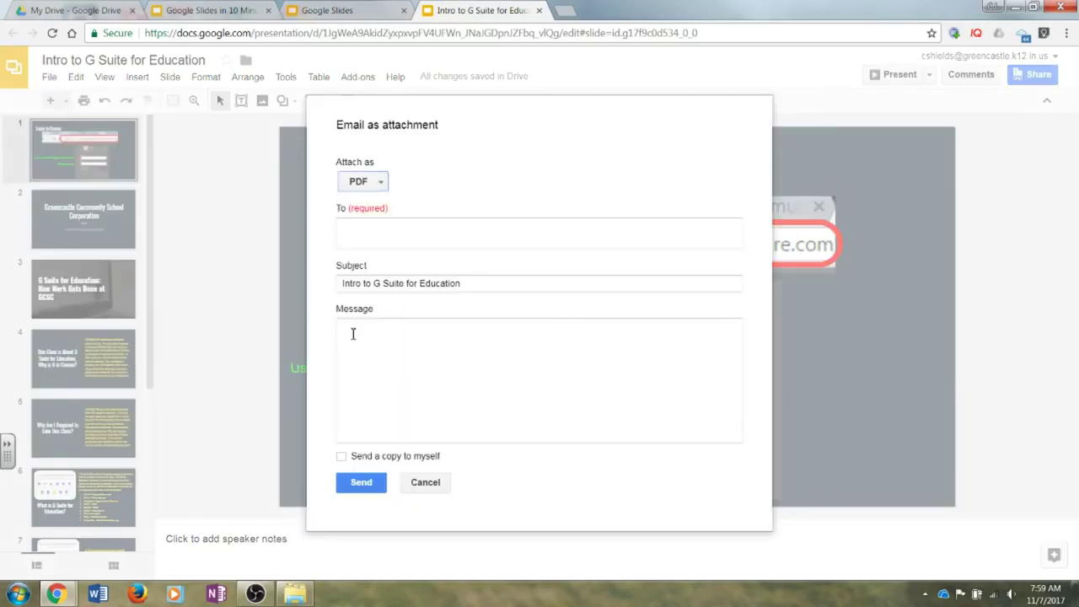
{"action": "left_click", "coordinate": [420, 486]}
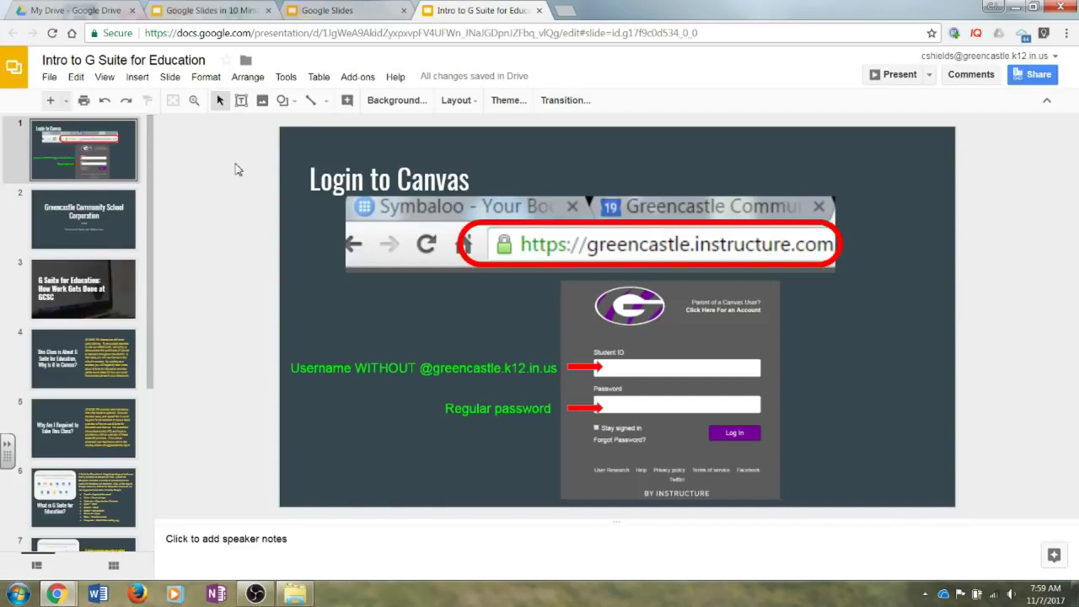
Look through the file formats offered for downloading the presentation, without downloading anything.
{"action": "left_click", "coordinate": [50, 77]}
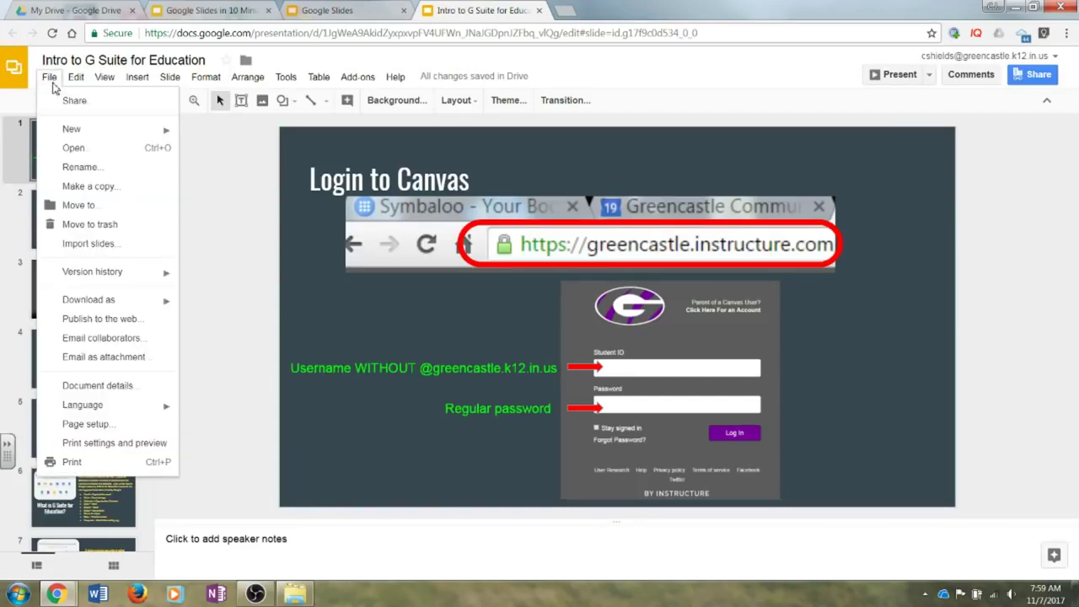
{"action": "mouse_move", "coordinate": [124, 312]}
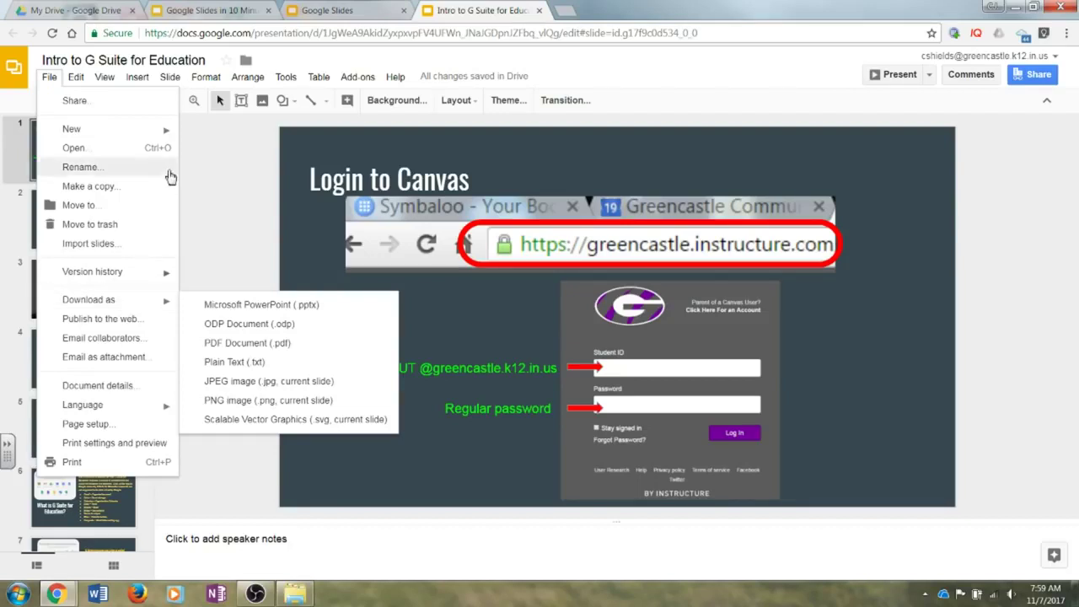
{"action": "left_click", "coordinate": [206, 173]}
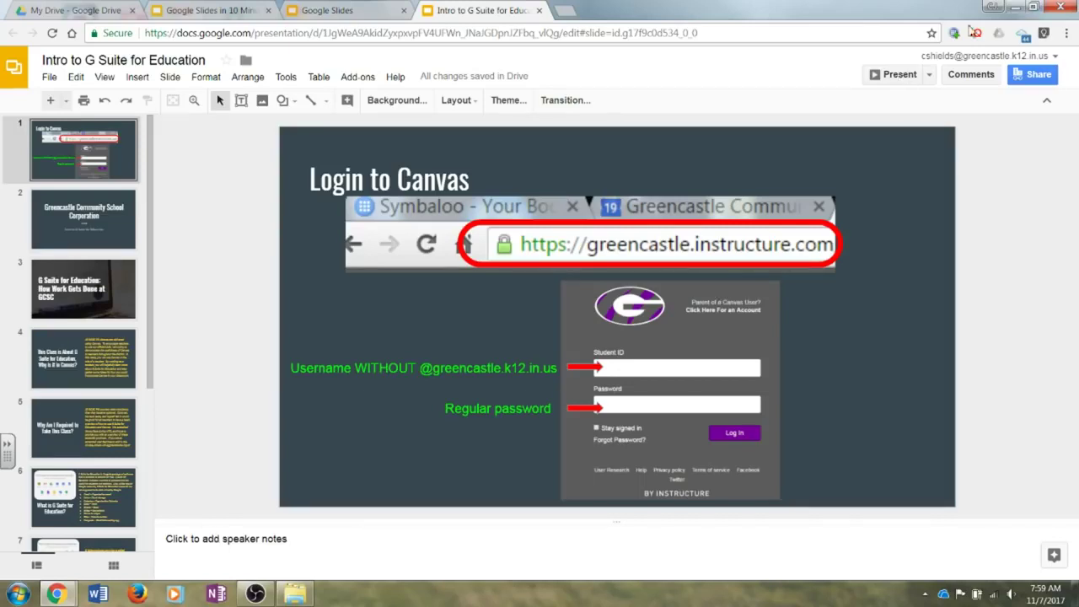
Present the slideshow from the Login to Canvas slide with the laser pointer on, and open the presenter view with its speaker notes.
{"action": "left_click", "coordinate": [898, 74]}
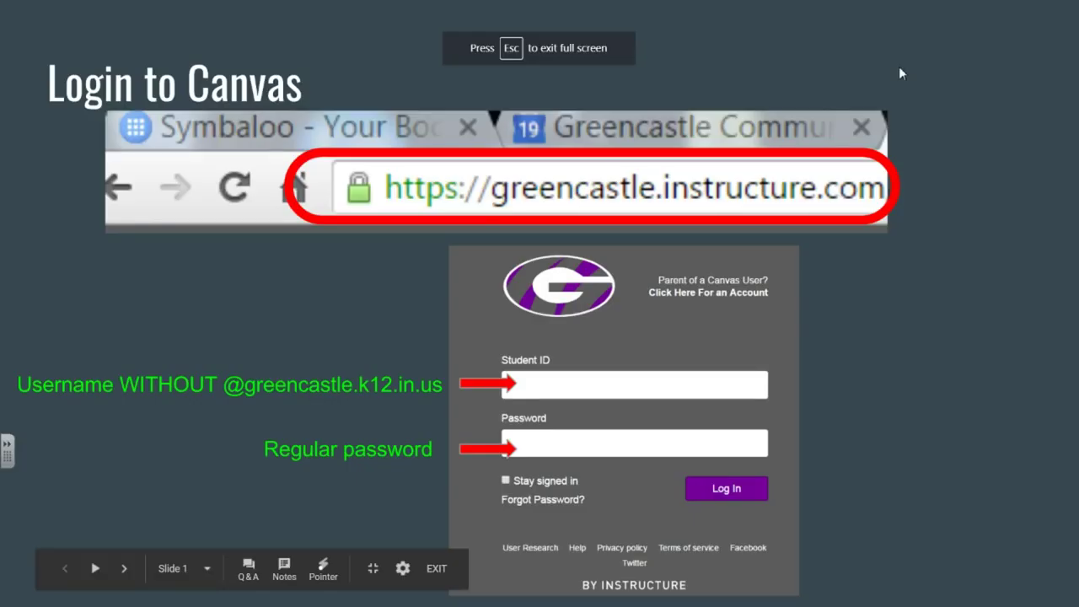
{"action": "left_click", "coordinate": [325, 566]}
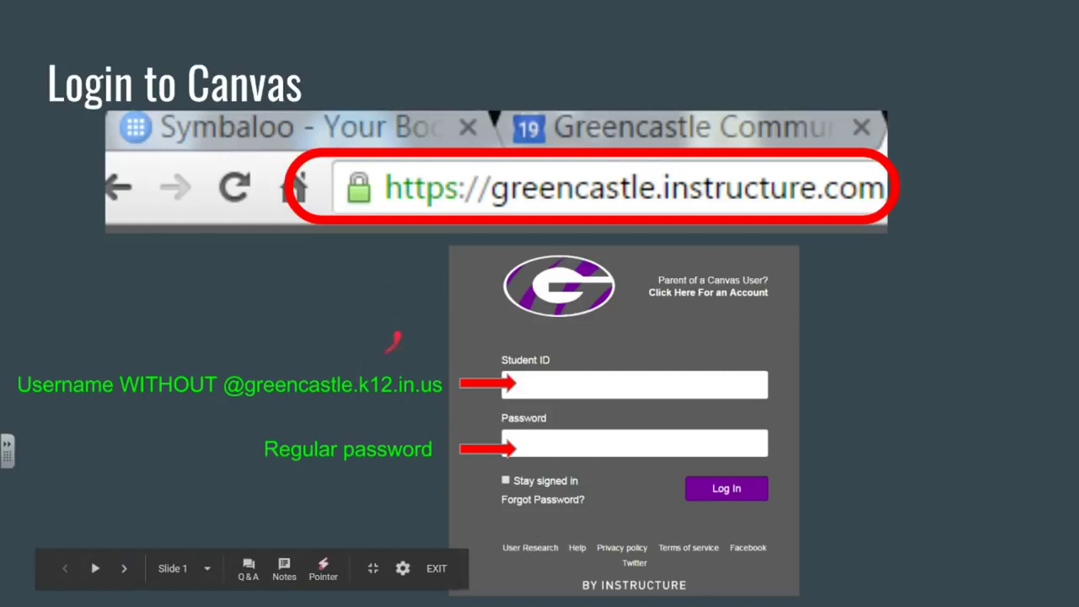
{"action": "left_click", "coordinate": [284, 566]}
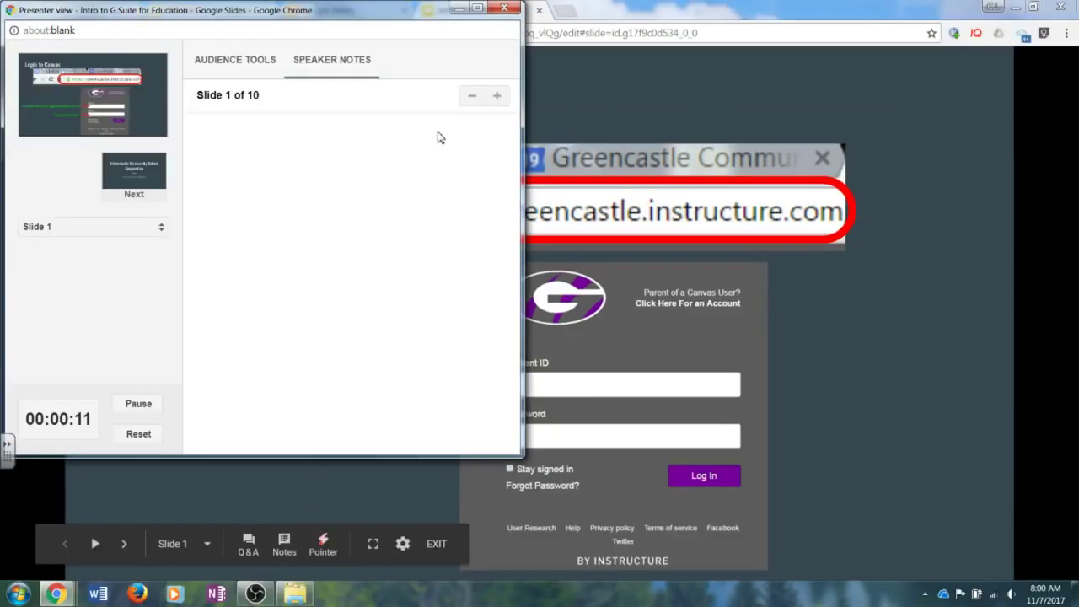
{"action": "left_click_drag", "start_coordinate": [402, 12], "coordinate": [634, 43]}
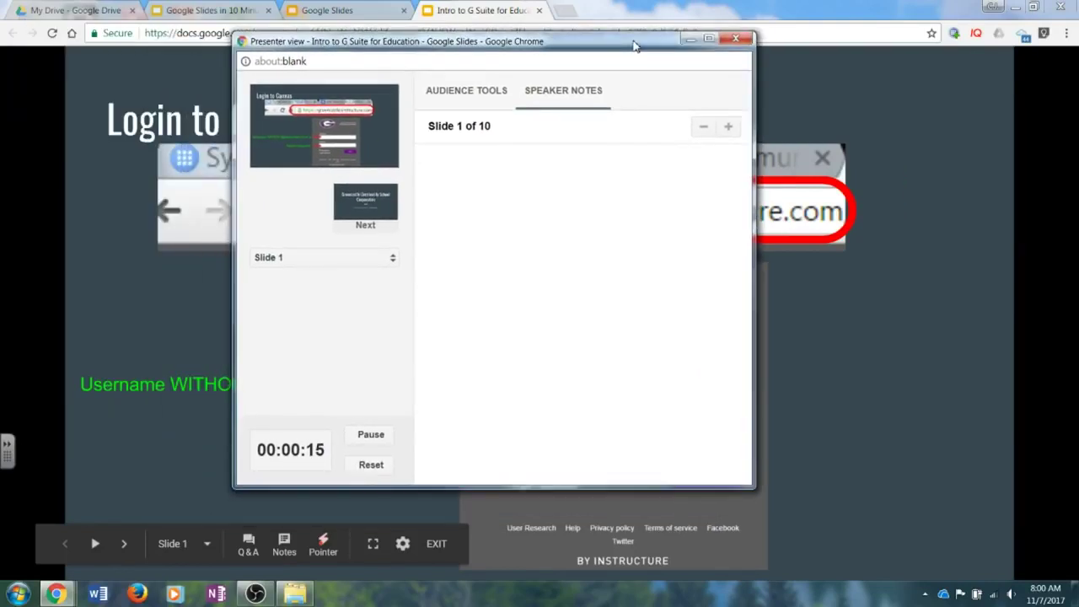
{"action": "left_click", "coordinate": [392, 258]}
{"action": "left_click", "coordinate": [449, 225]}
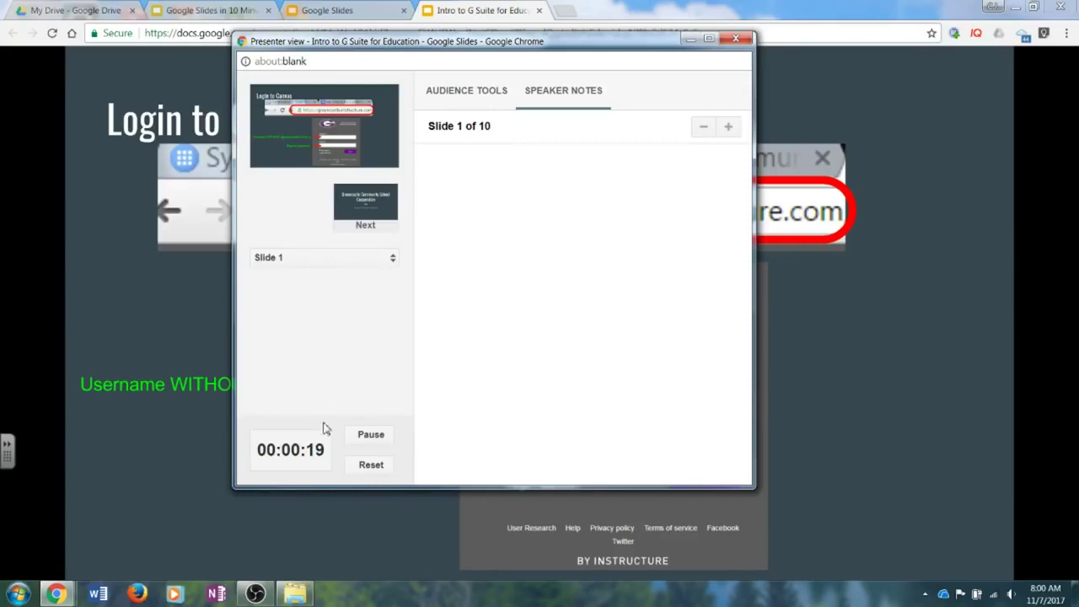
Start a new audience question session from the presenter view and minimize that window to show the slide.
{"action": "left_click", "coordinate": [475, 90]}
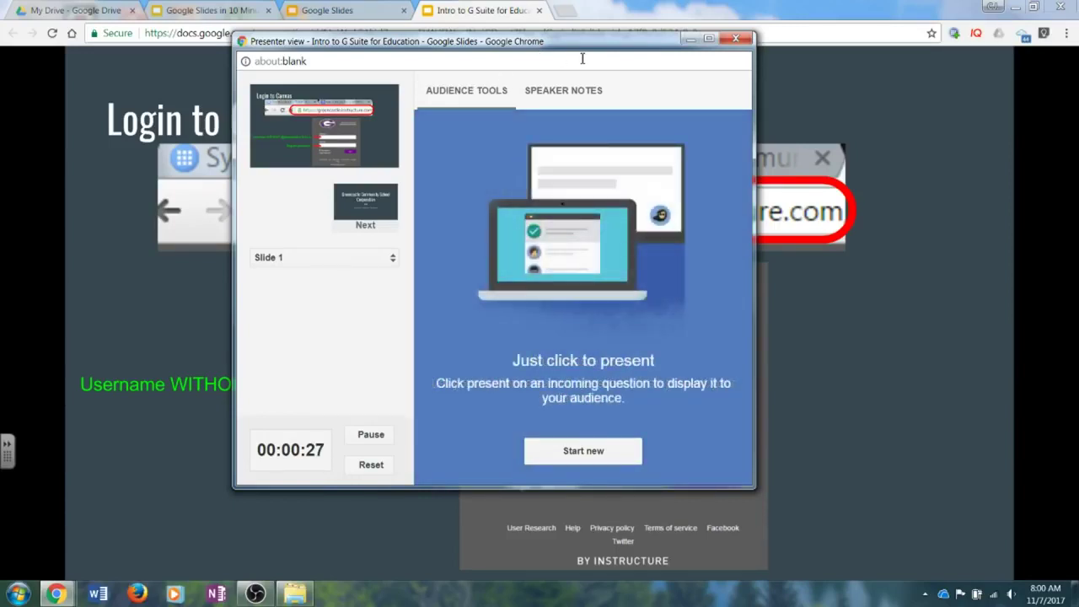
{"action": "left_click", "coordinate": [568, 448]}
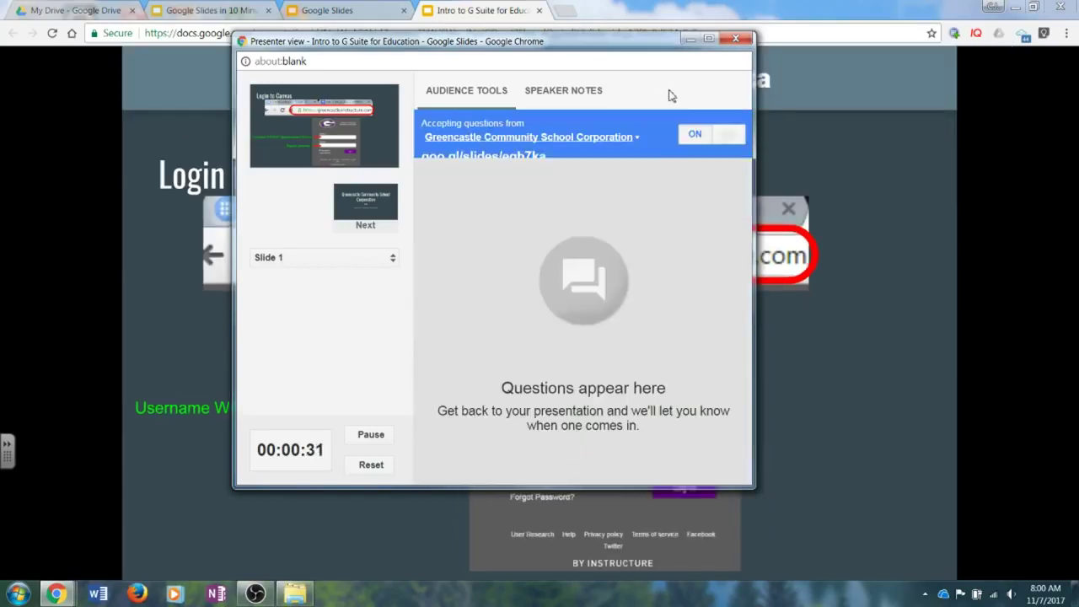
{"action": "left_click", "coordinate": [688, 40]}
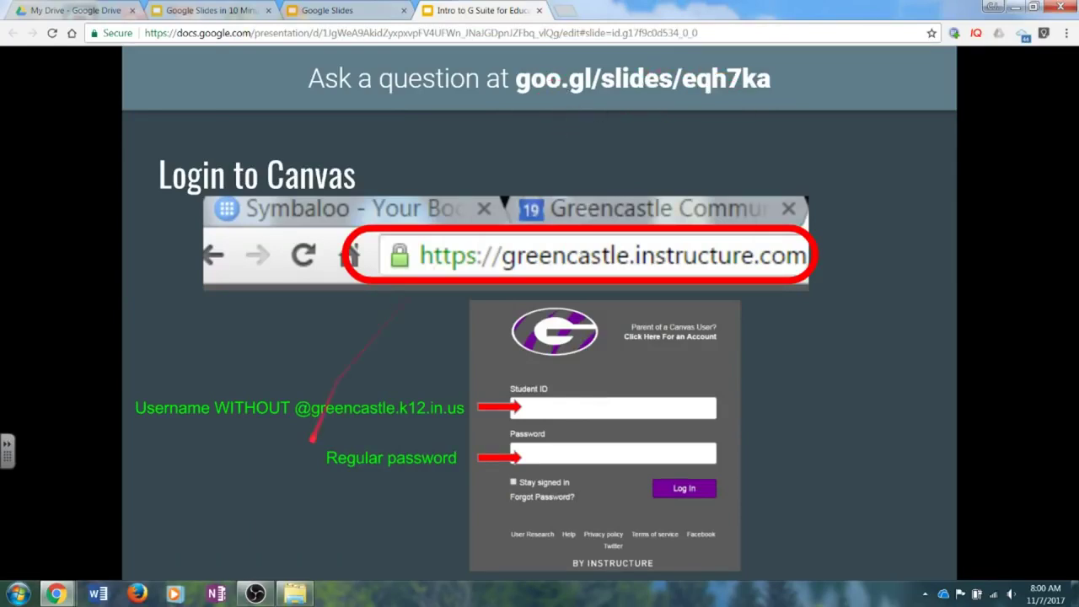
Bring the presenter view back over the slide, minimize it again and exit the slideshow.
{"action": "mouse_move", "coordinate": [57, 595]}
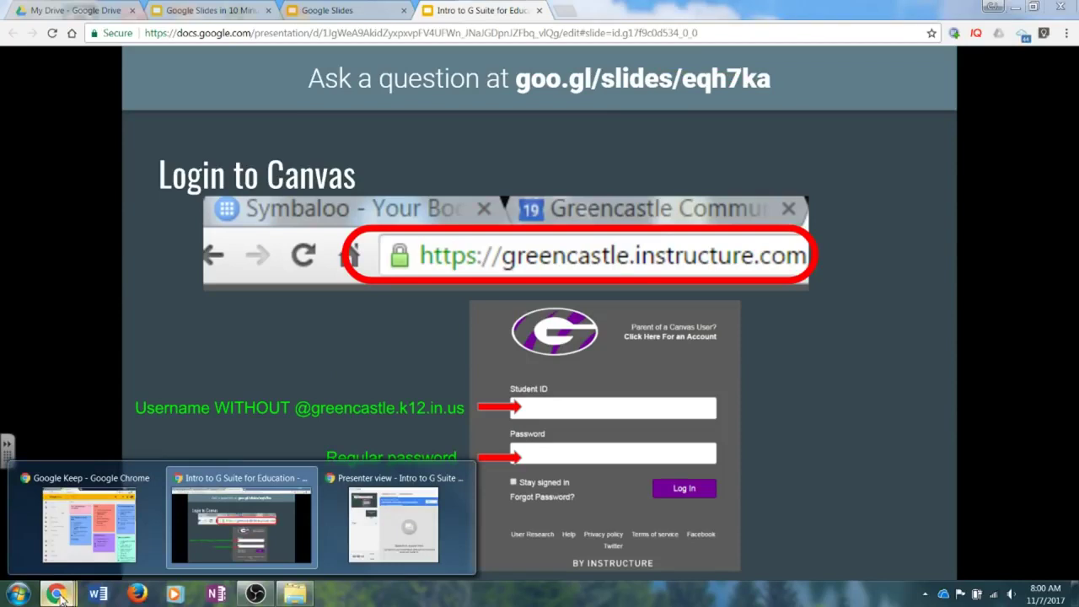
{"action": "left_click", "coordinate": [428, 524]}
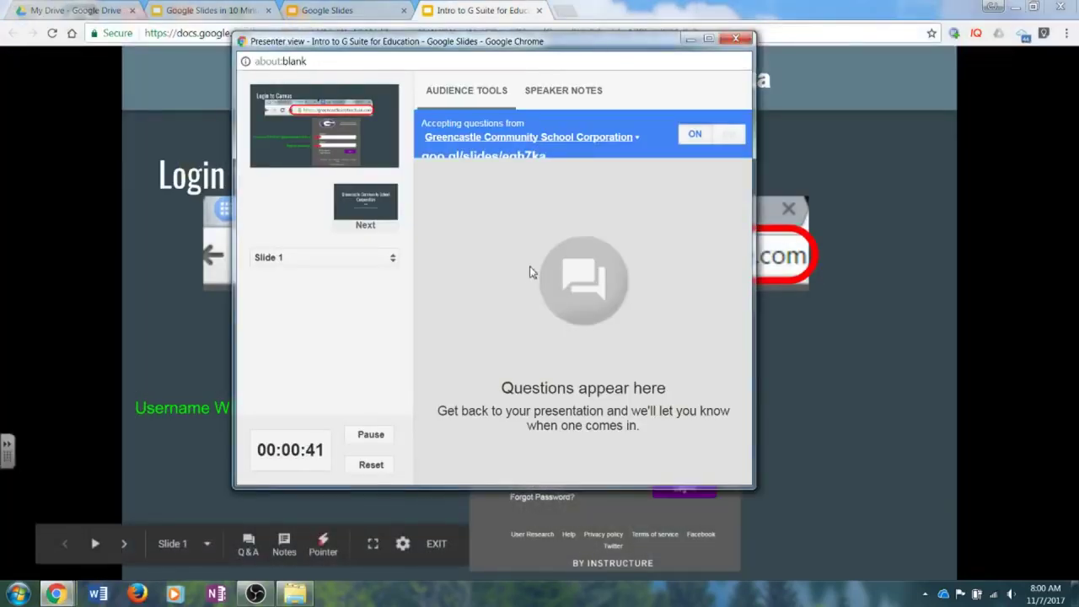
{"action": "left_click_drag", "start_coordinate": [586, 38], "coordinate": [628, 33]}
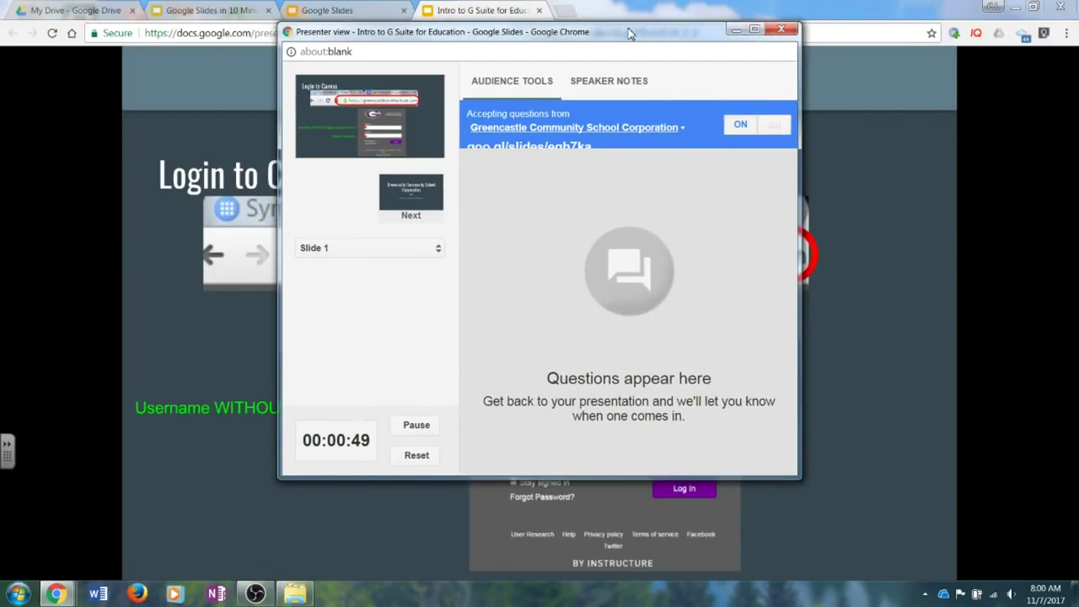
{"action": "left_click", "coordinate": [738, 34]}
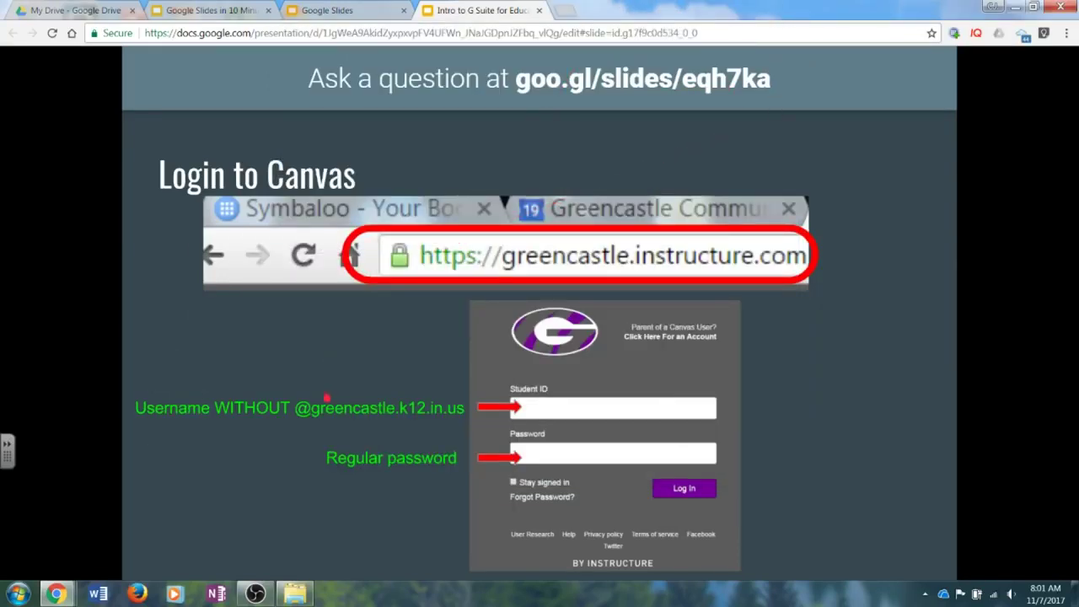
{"action": "key", "text": "Escape"}
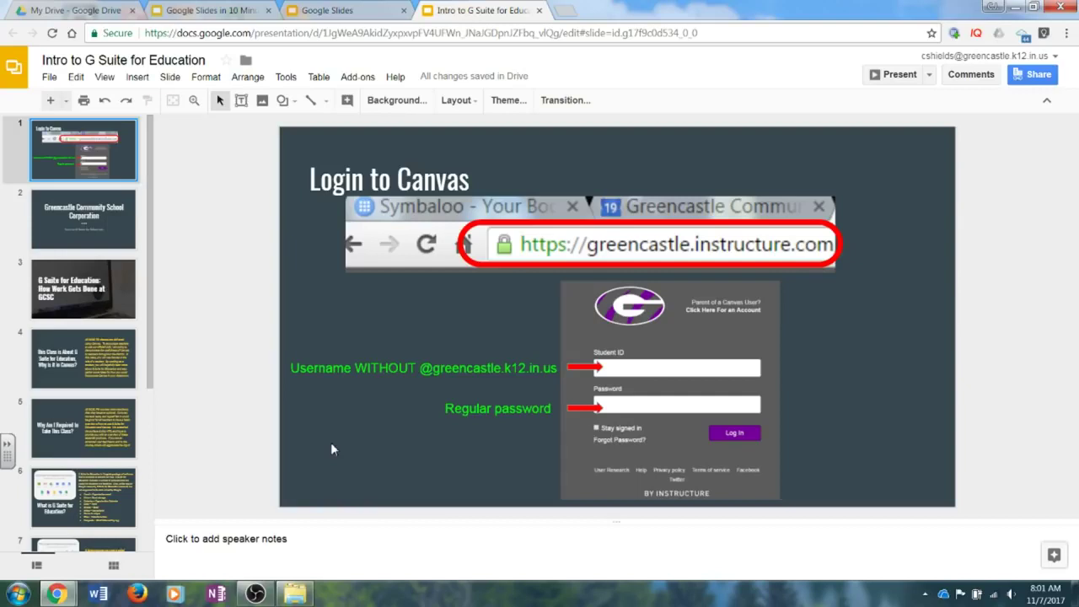
Review the link, auto-advance and embed options for publishing the presentation to the web, and close the dialog without publishing.
{"action": "left_click", "coordinate": [46, 78]}
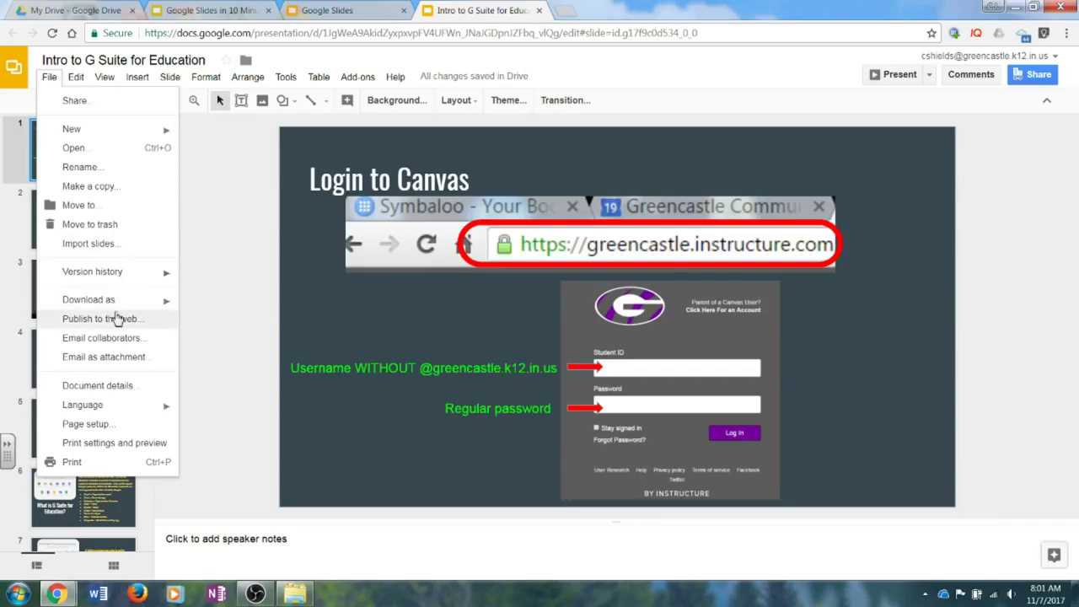
{"action": "key", "text": "Escape"}
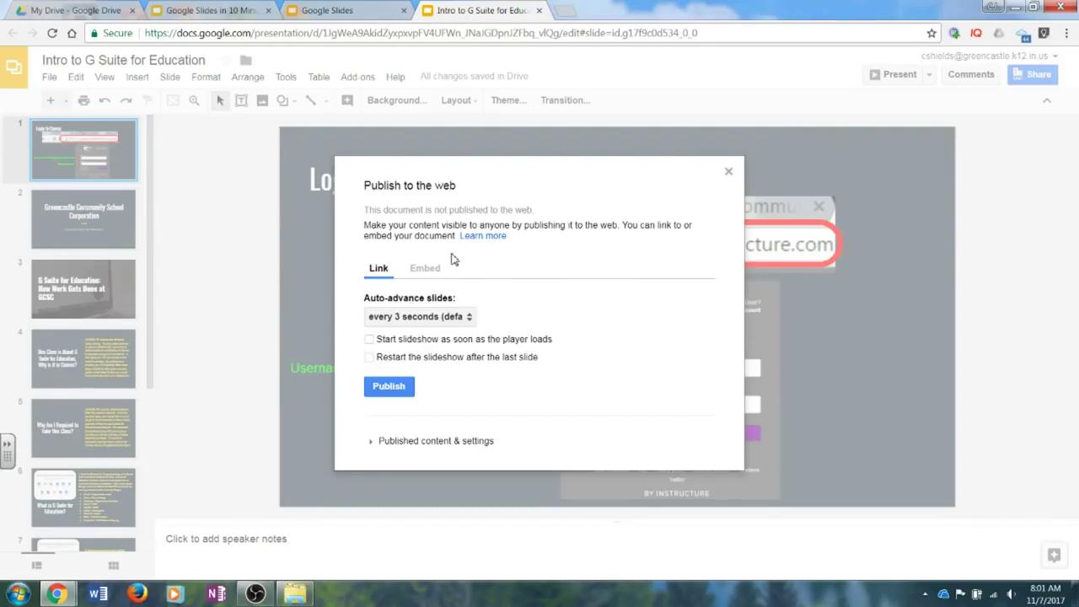
{"action": "left_click", "coordinate": [466, 319]}
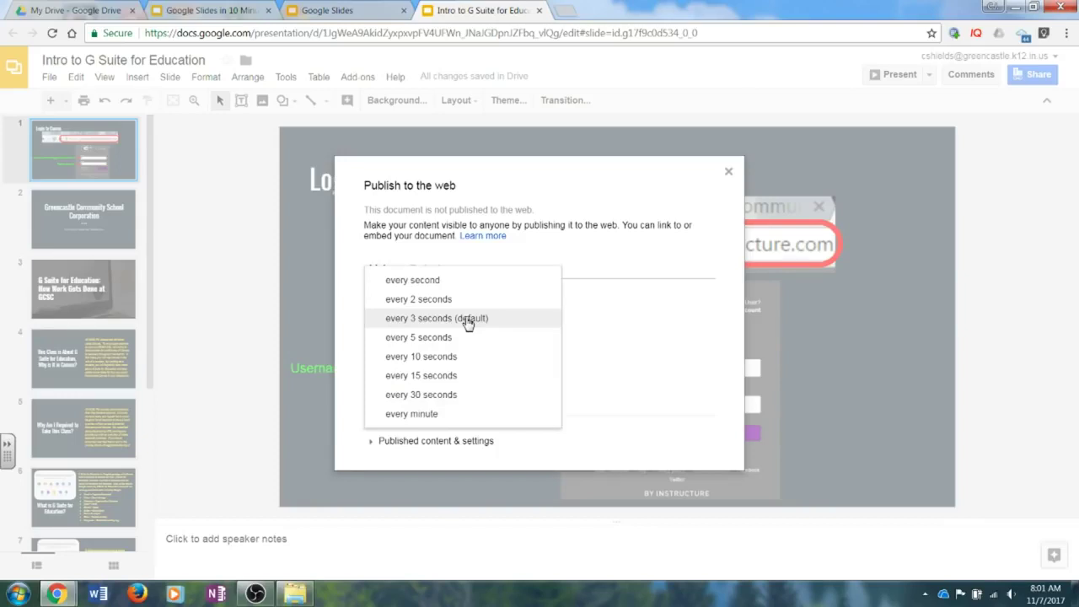
{"action": "left_click", "coordinate": [600, 266]}
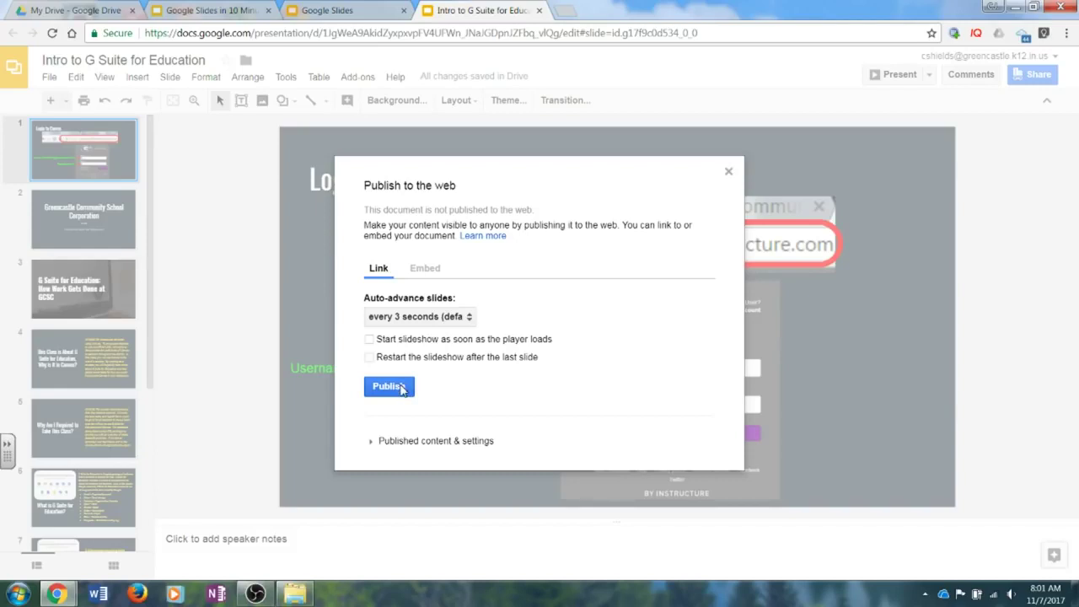
{"action": "left_click", "coordinate": [418, 278]}
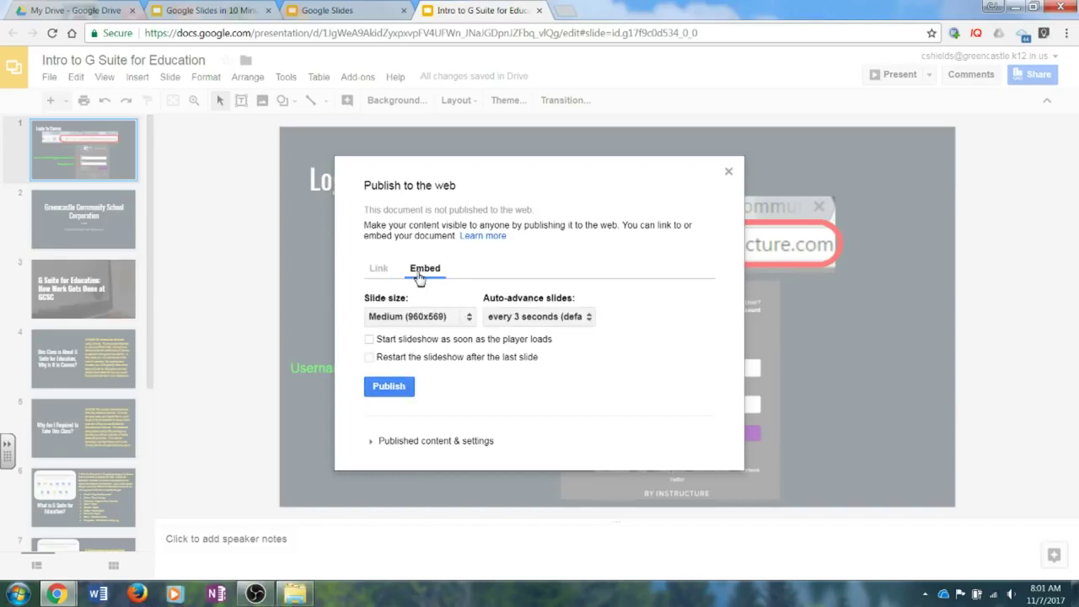
{"action": "left_click", "coordinate": [386, 271]}
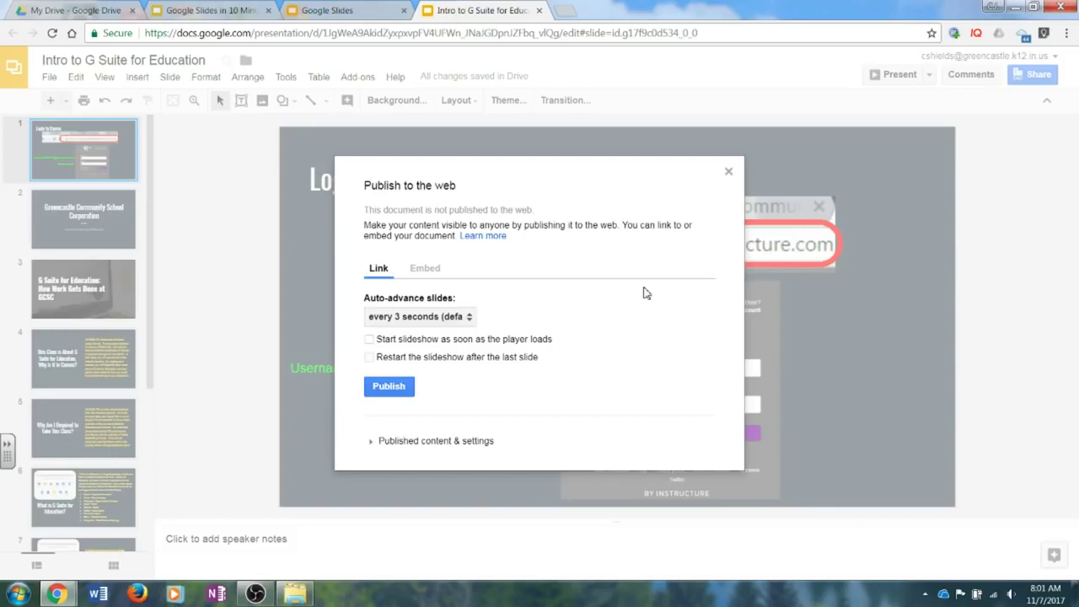
{"action": "left_click", "coordinate": [727, 174]}
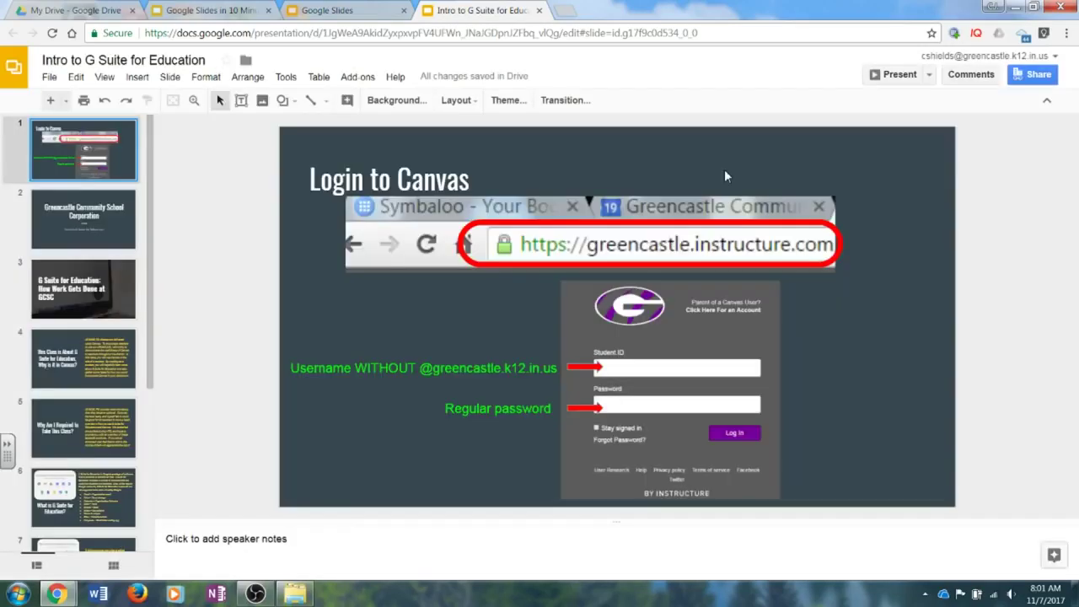